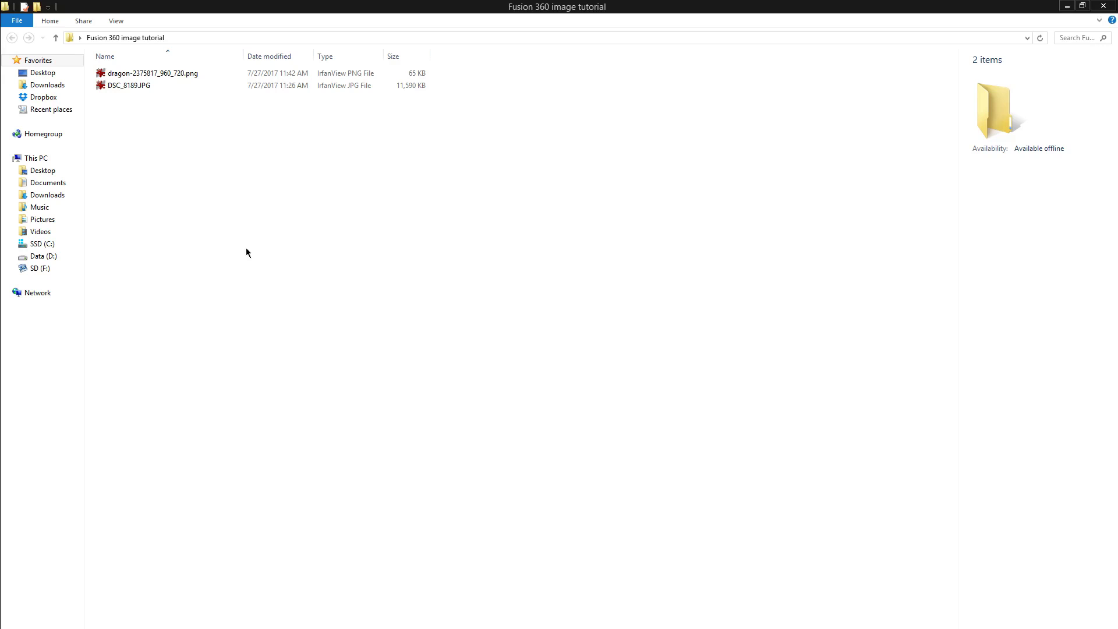
View the source images DSC_8189.JPG and dragon-2375817_960_720.png in the image viewer
click(136, 87)
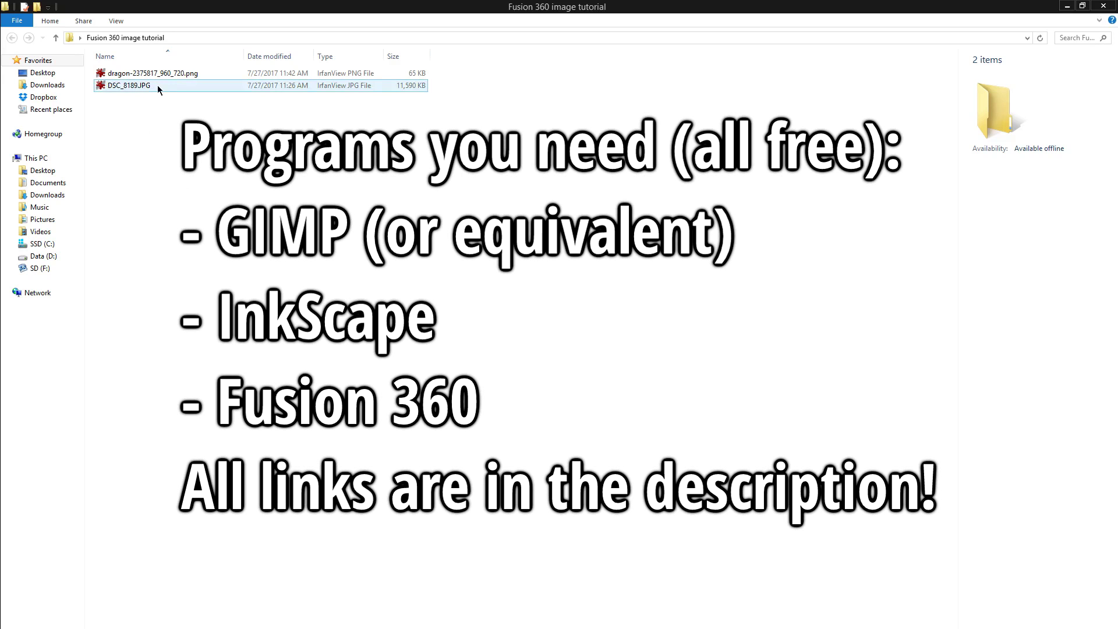
double_click(158, 85)
drag(877, 6, 654, 45)
scroll(664, 318, down, 2)
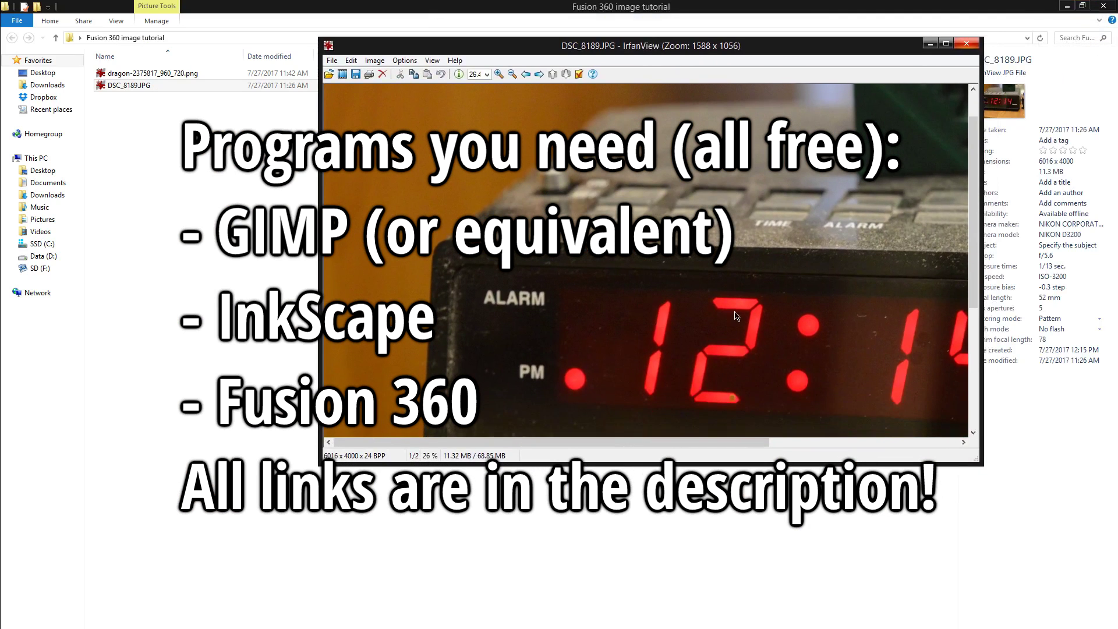
click(162, 66)
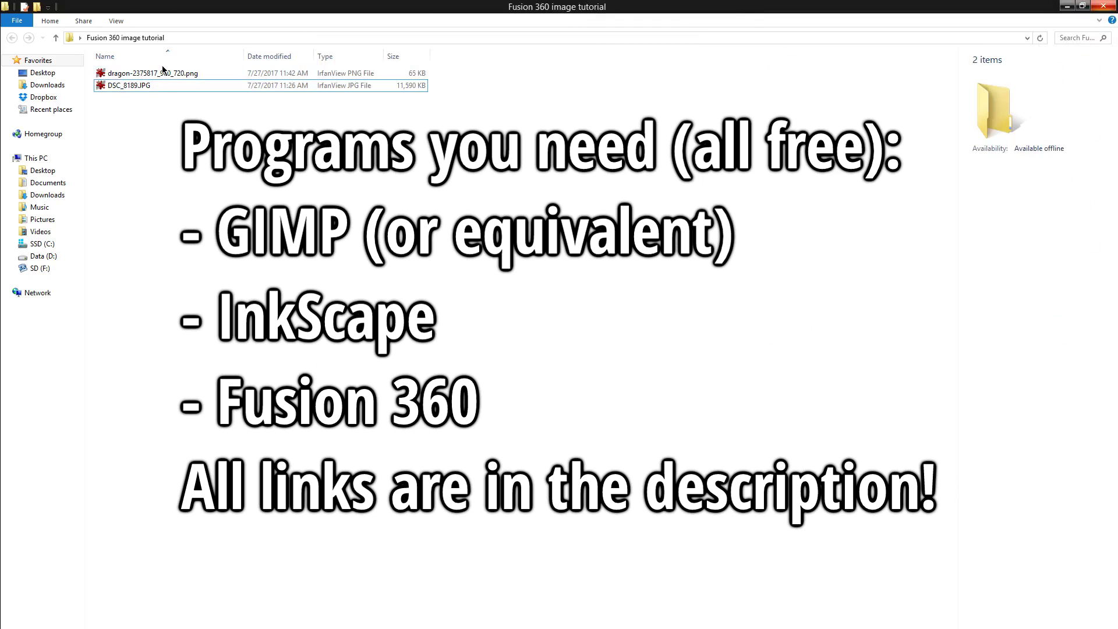
double_click(163, 73)
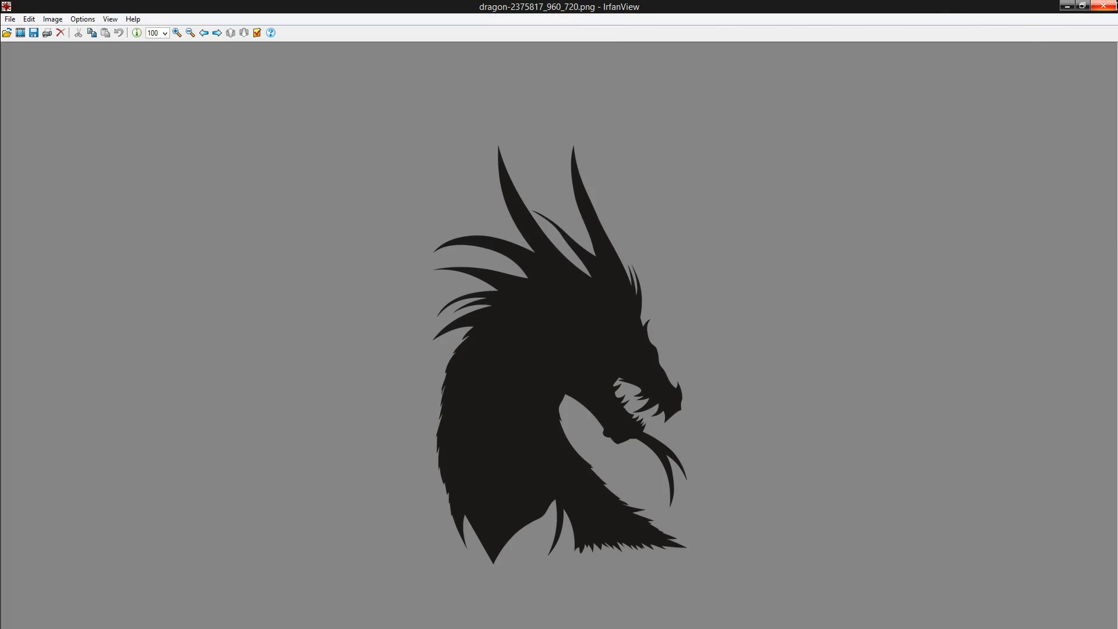
click(1112, 8)
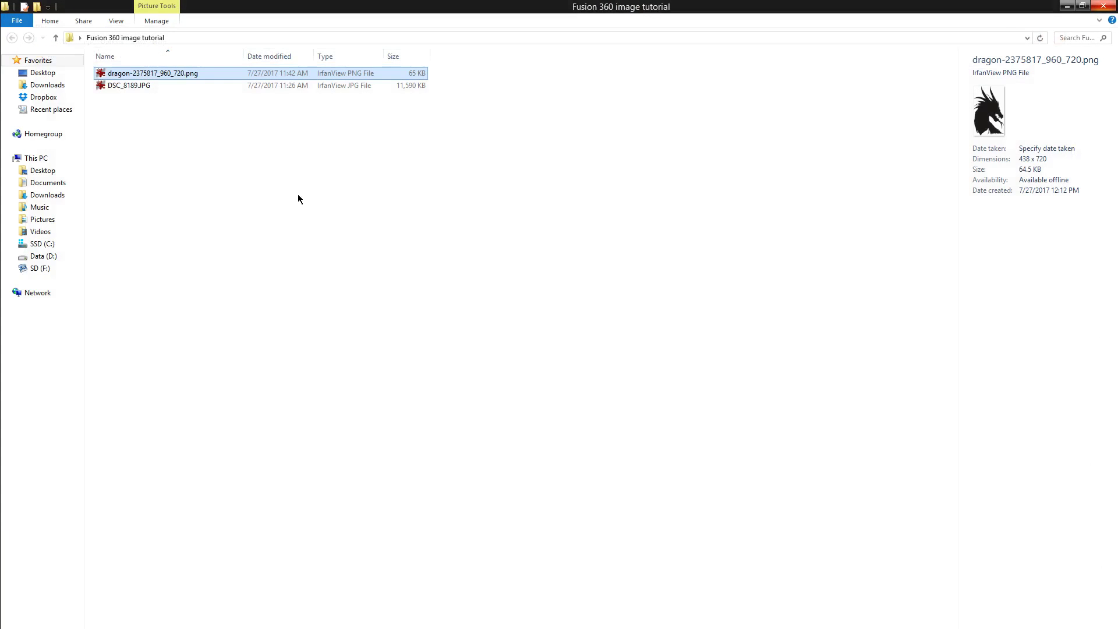
Open the clock photo DSC_8189.JPG in GIMP
click(139, 94)
key(Down)
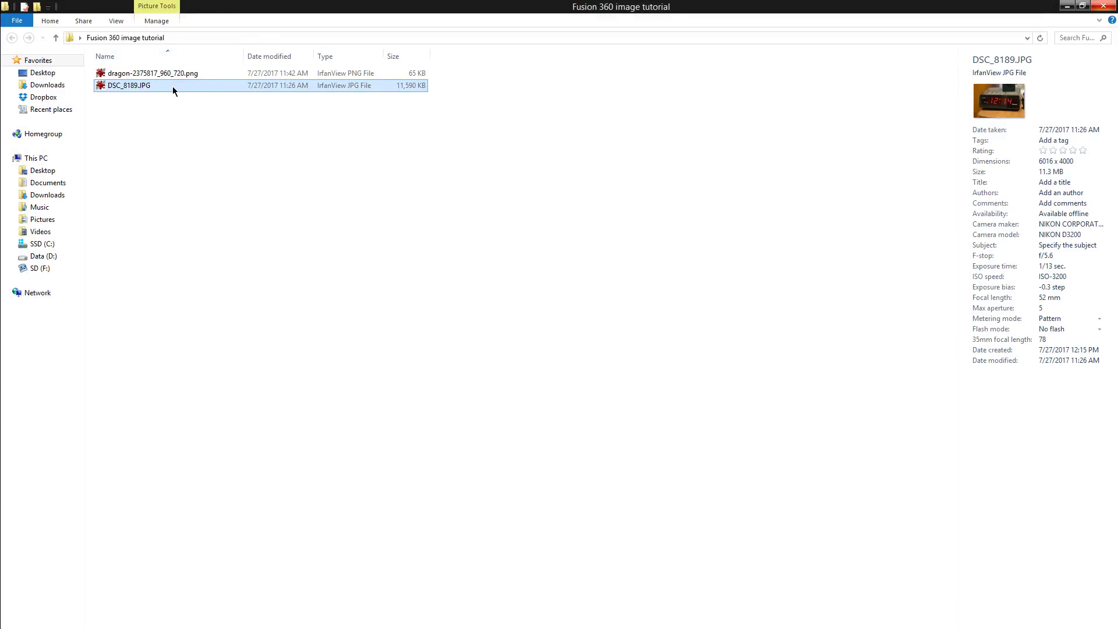
drag(173, 86, 644, 117)
double_click(644, 110)
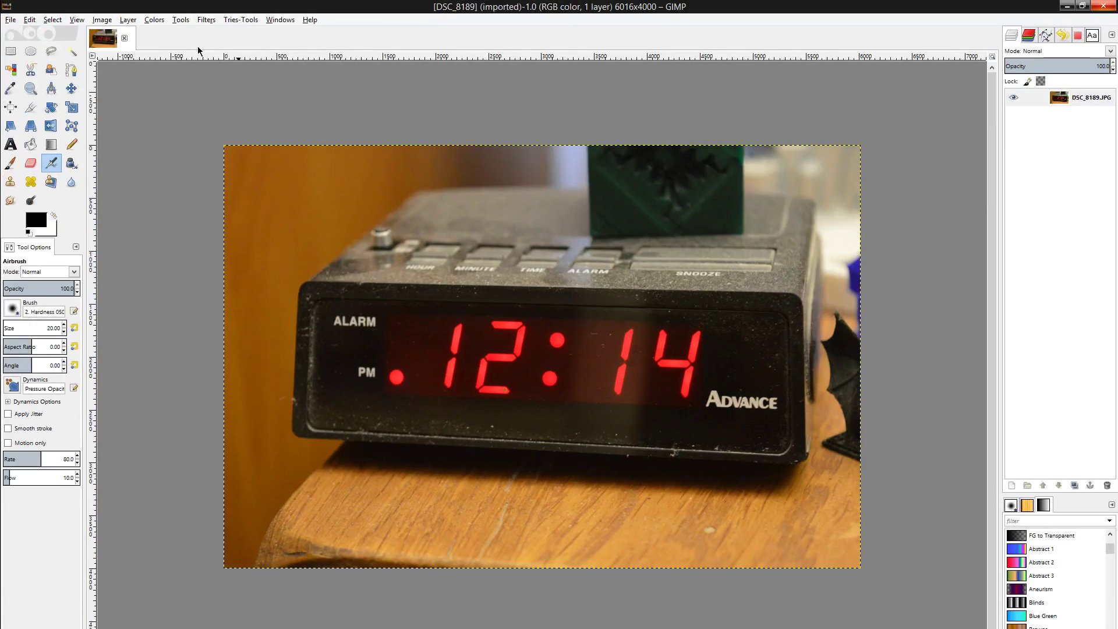
Apply a Threshold with a range of 106 to 255 to turn the clock photo black and white
click(180, 20)
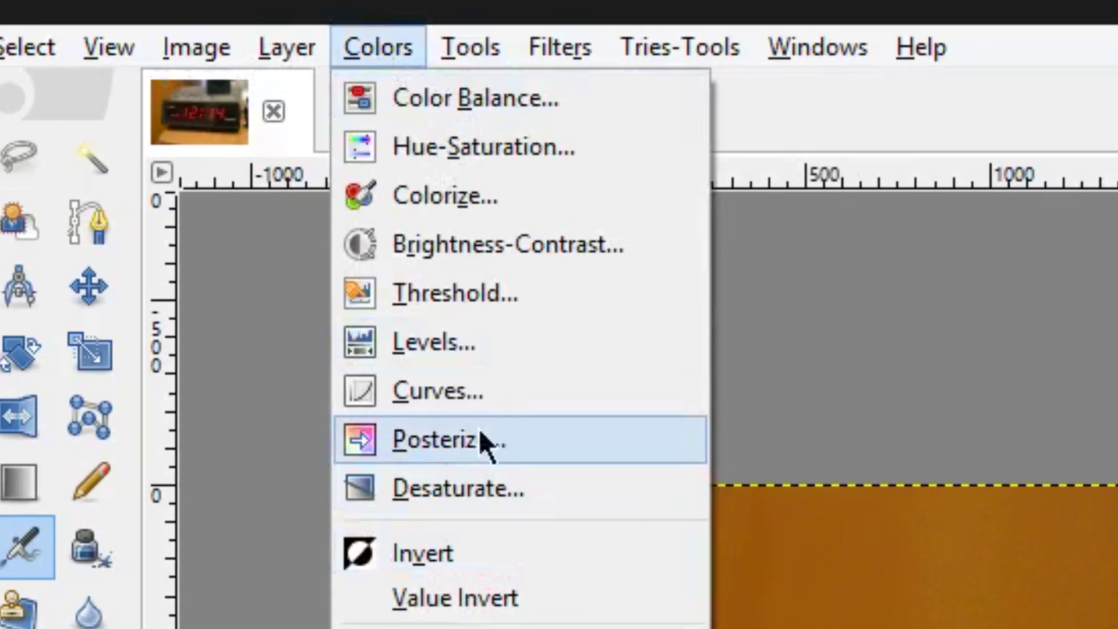
click(465, 309)
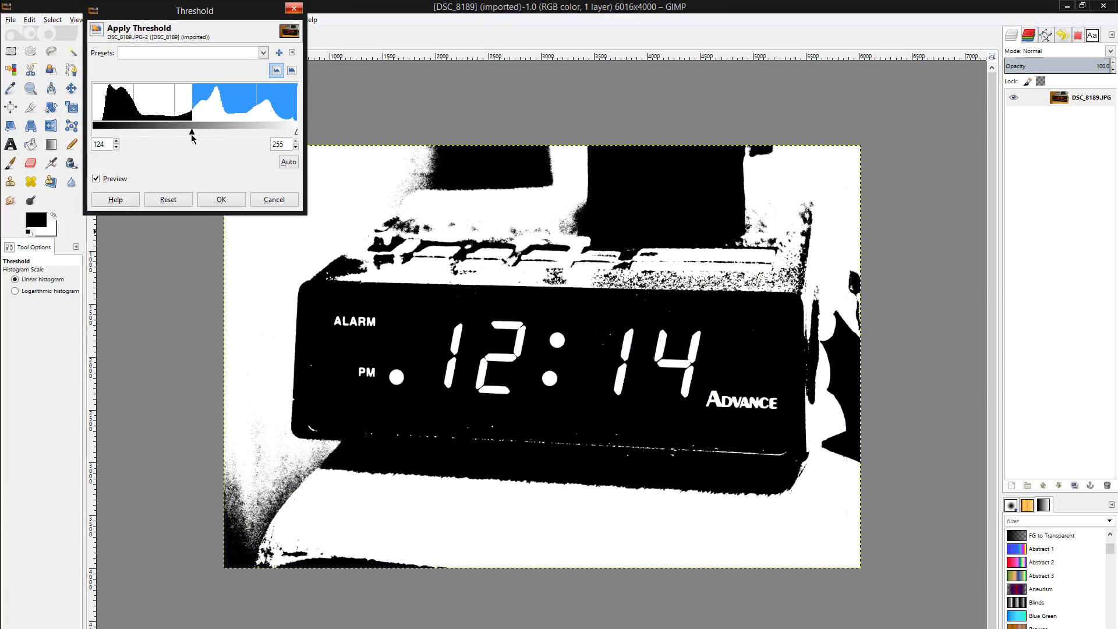
drag(306, 236, 300, 247)
mouse_move(191, 137)
mouse_down()
mouse_move(168, 133)
mouse_move(178, 133)
mouse_up()
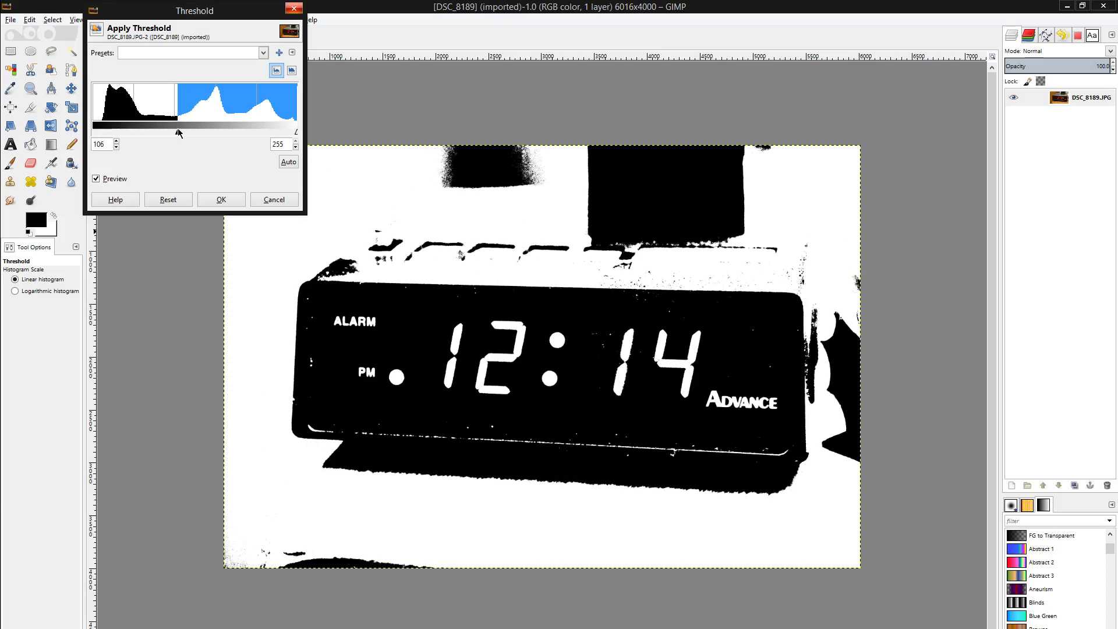
click(222, 199)
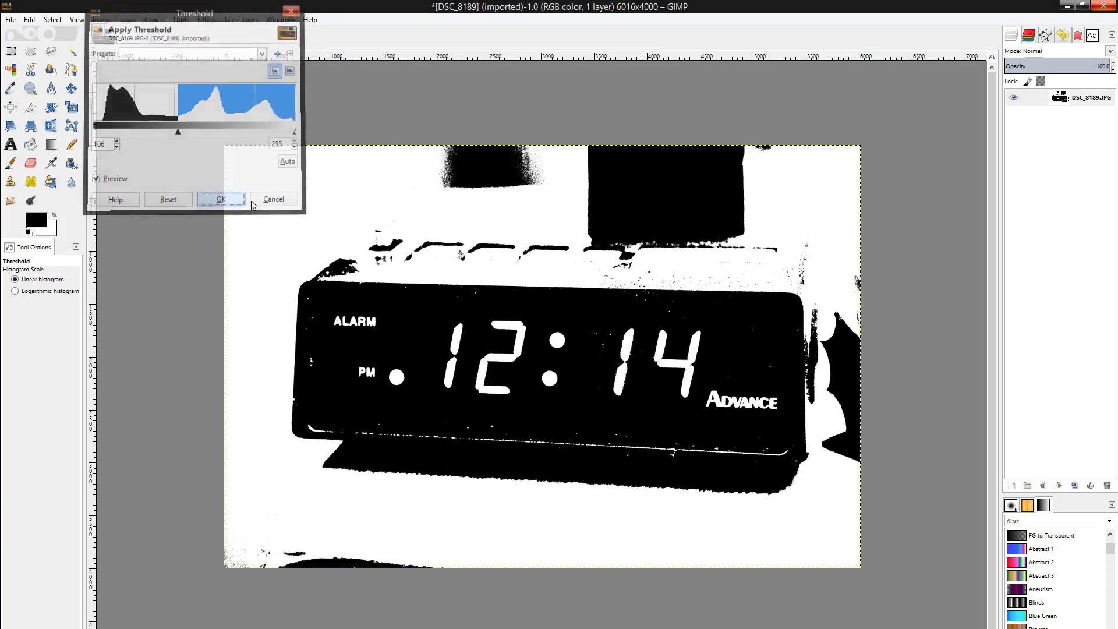
Crop the image to the clock's display area, about 4400 by 1117 px, including the ALARM, PM and ADVANCE lettering
click(30, 107)
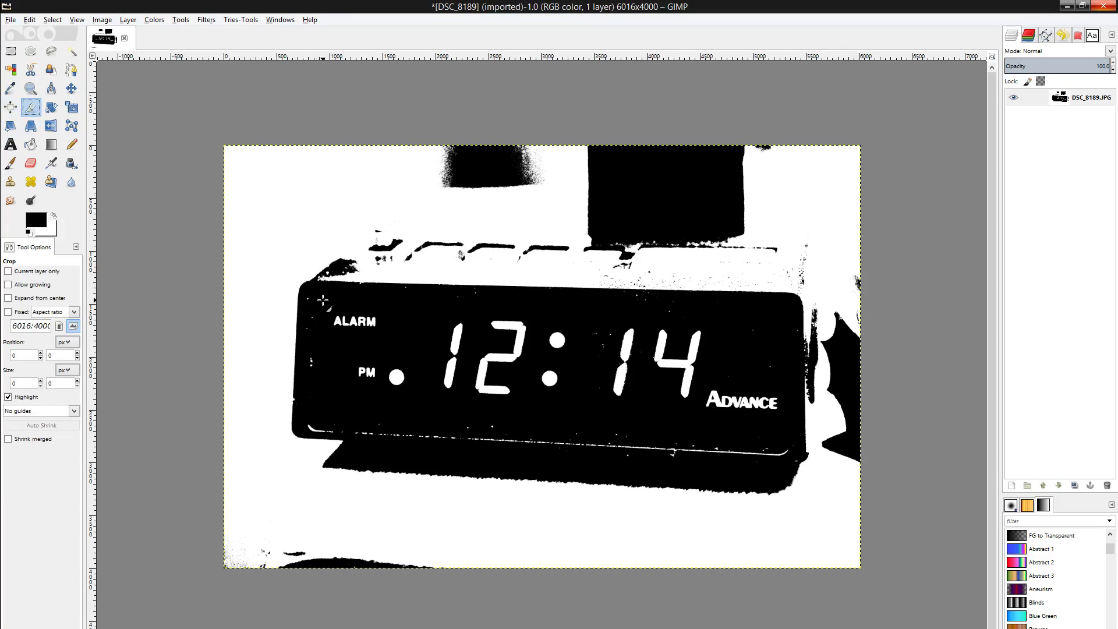
drag(322, 301, 788, 418)
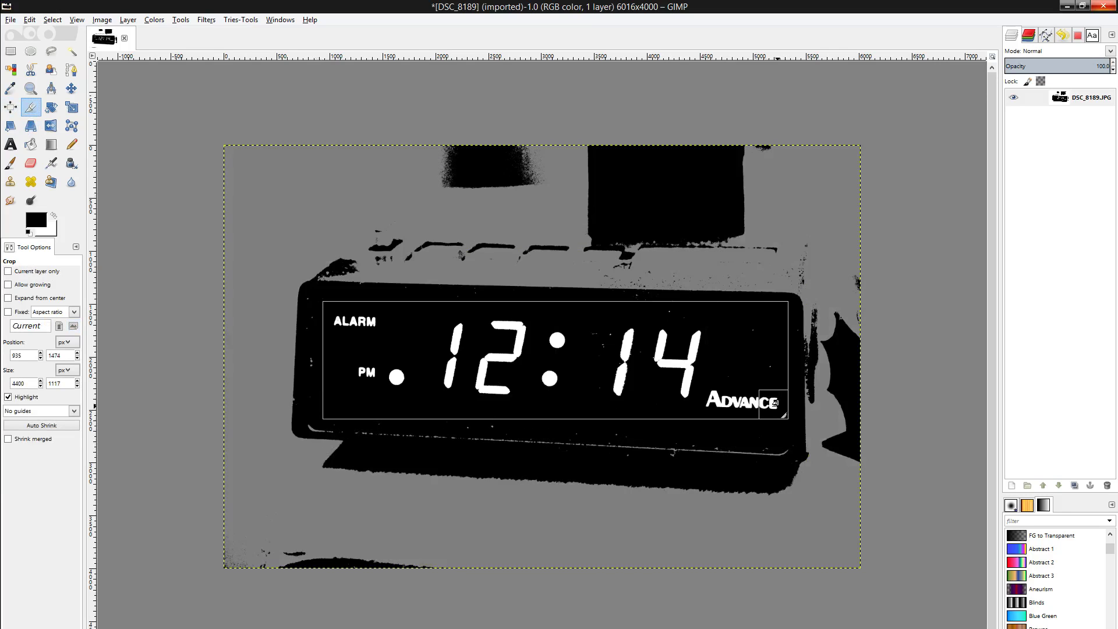
key(Return)
key(shift+ctrl+j)
Paint over the stray white specks around the clock digits in black using the Pencil at size 180.82
key(n)
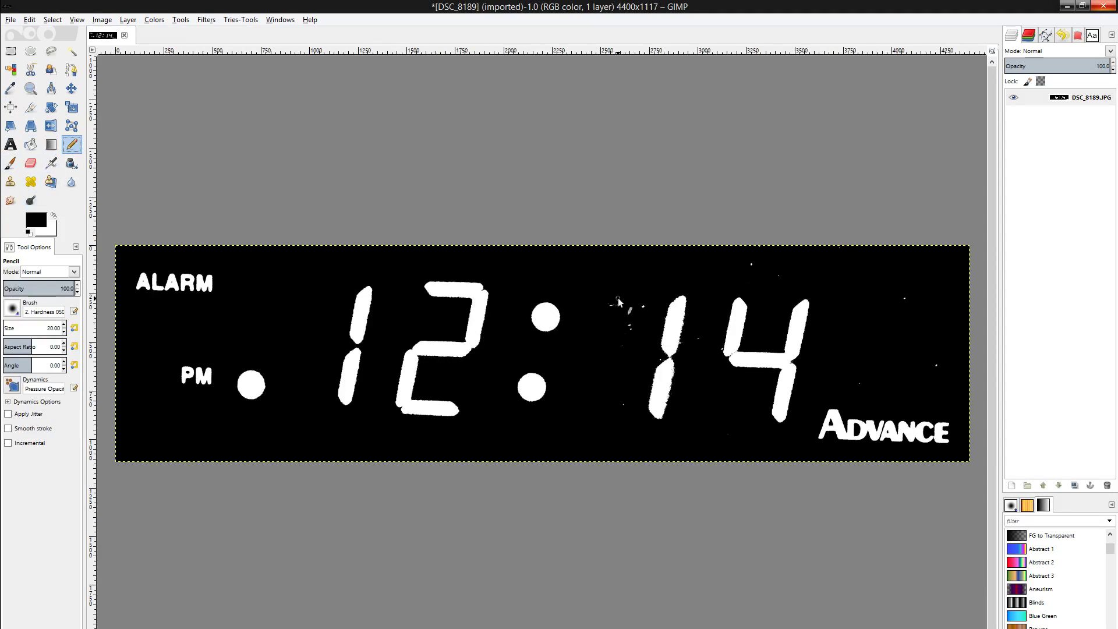
key(bracketright)
key(minus)
key(minus)
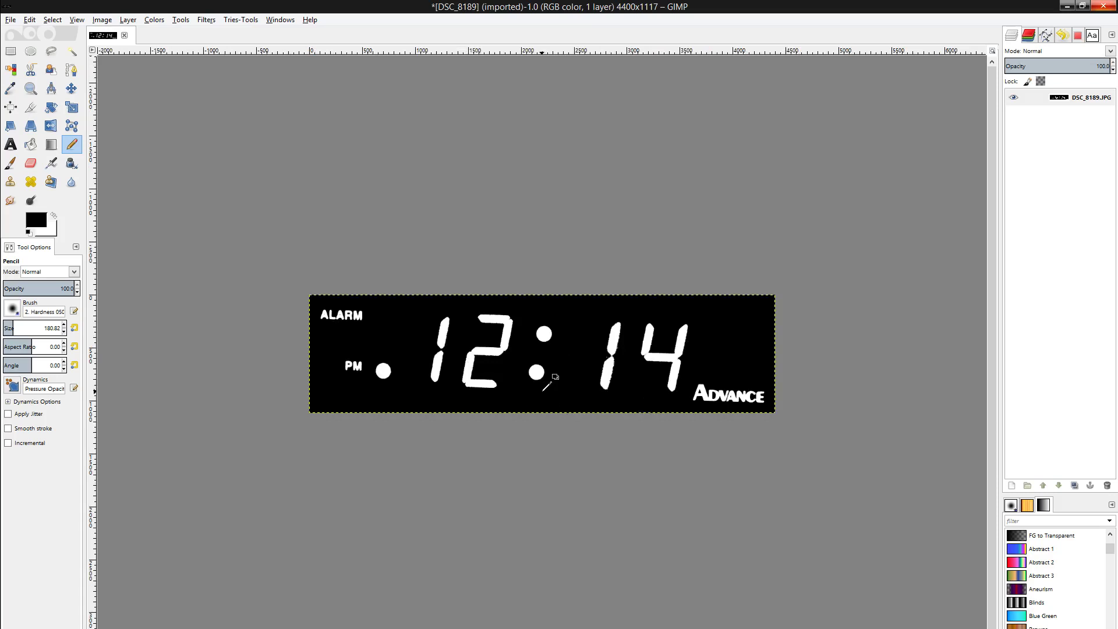
Export the cleaned clock image as DSC_8189.png with the default PNG options and close GIMP
key(ctrl+shift+e)
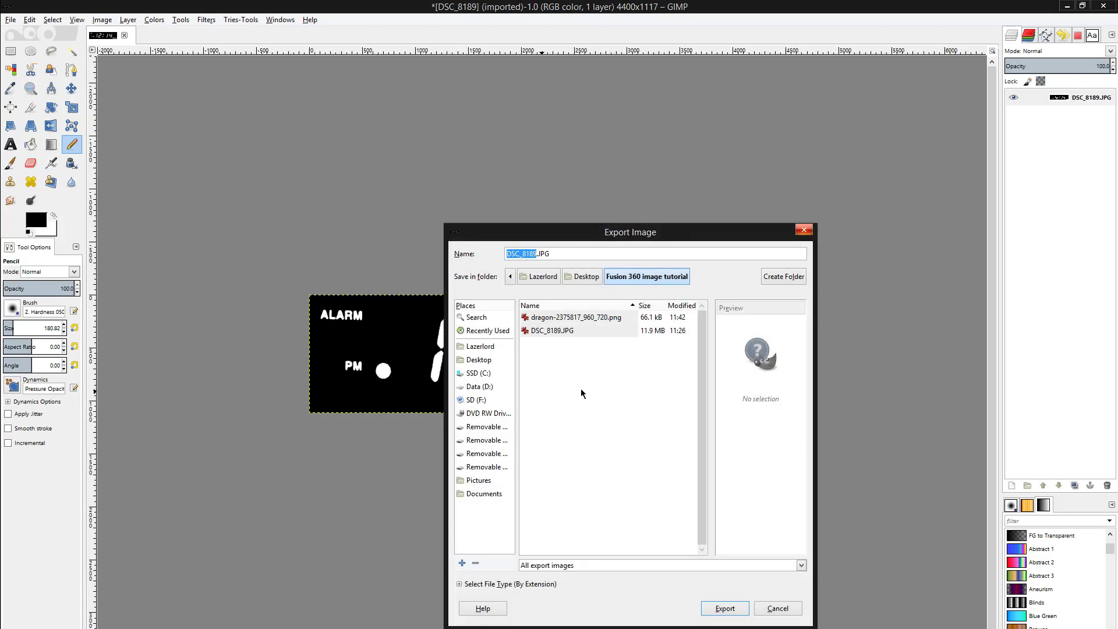
click(573, 253)
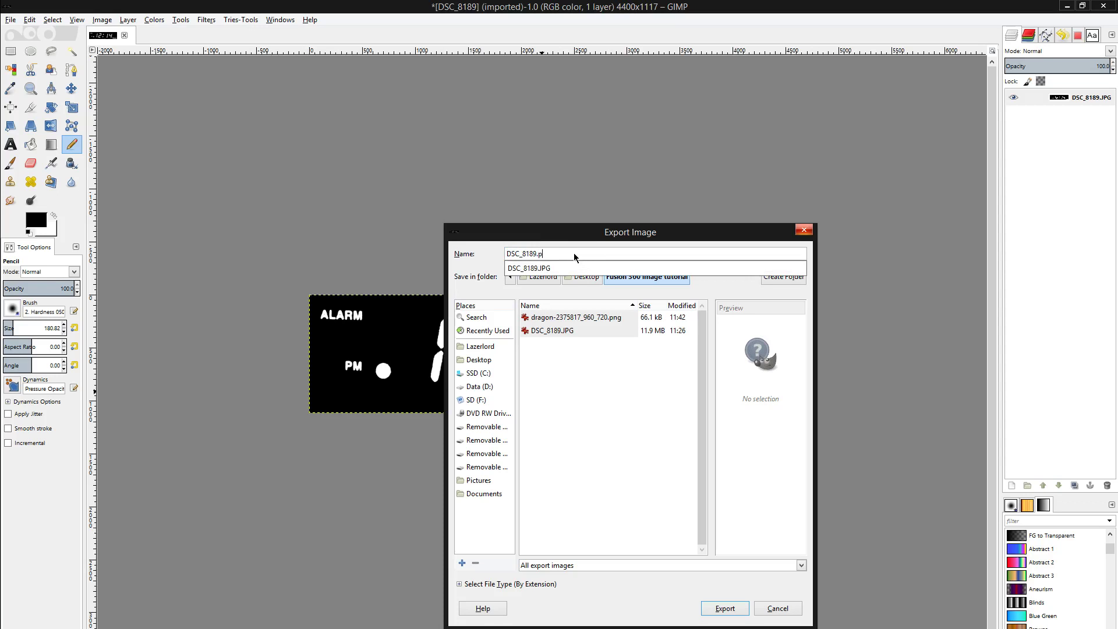
text(png)
key(Return)
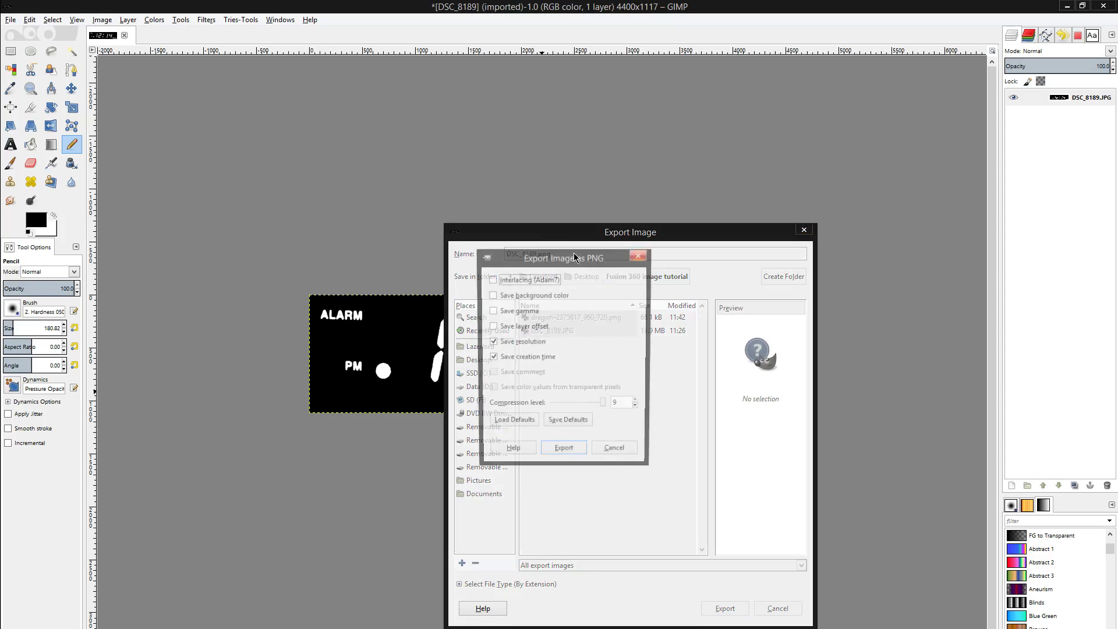
key(Return)
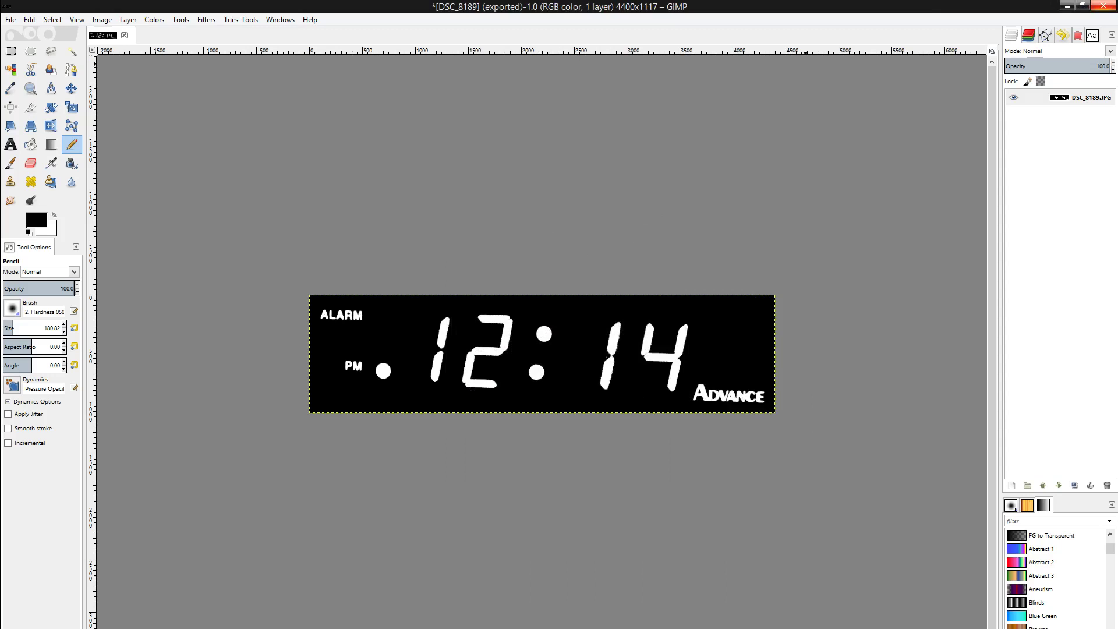
click(1104, 5)
Switch to Inkscape and import DSC_8189.png into the new document, embedded with its DPI taken from the file
click(230, 262)
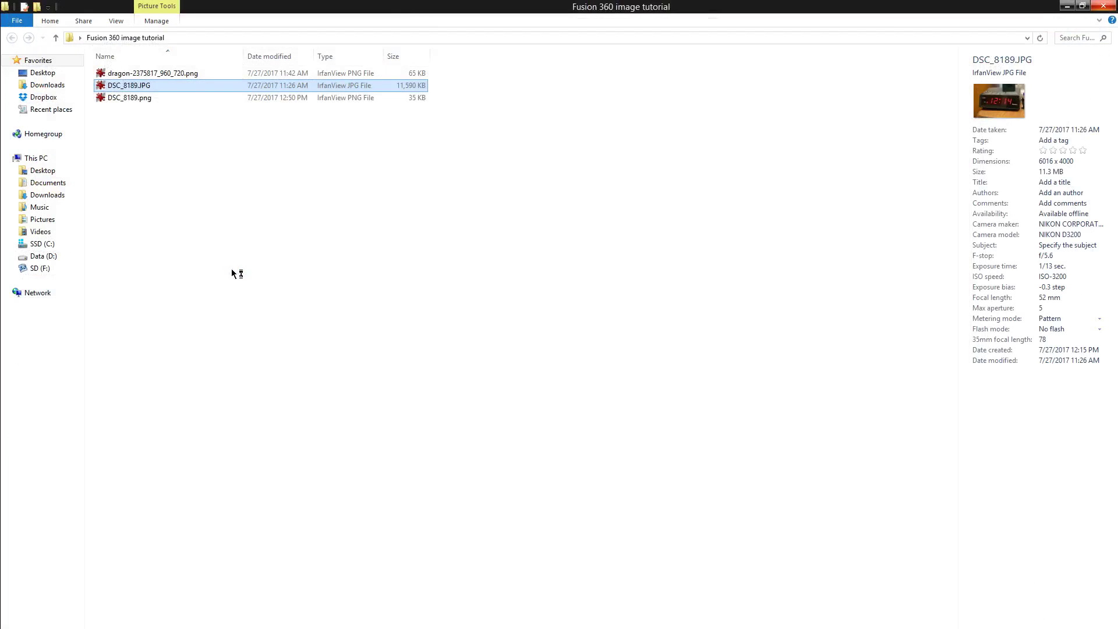
double_click(160, 98)
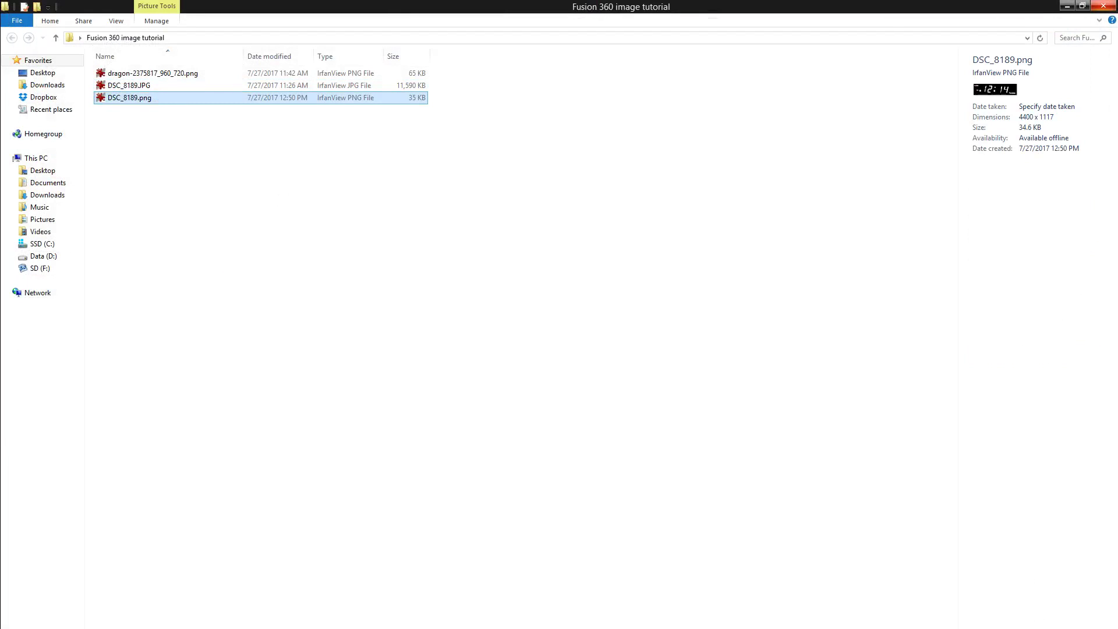
click(634, 614)
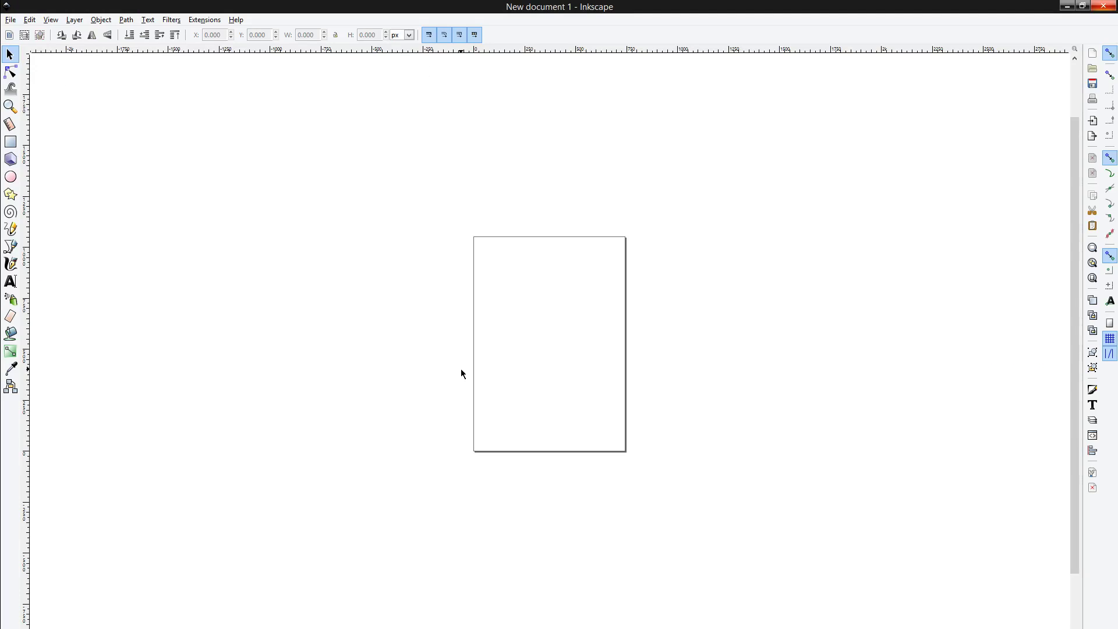
drag(630, 6, 567, 225)
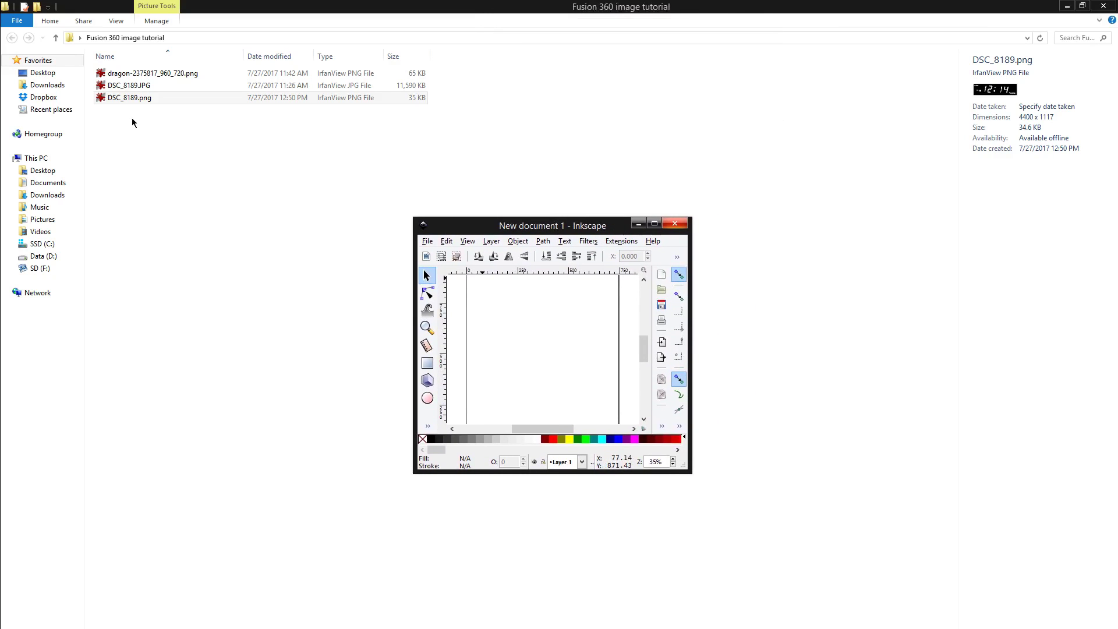
drag(145, 105, 540, 344)
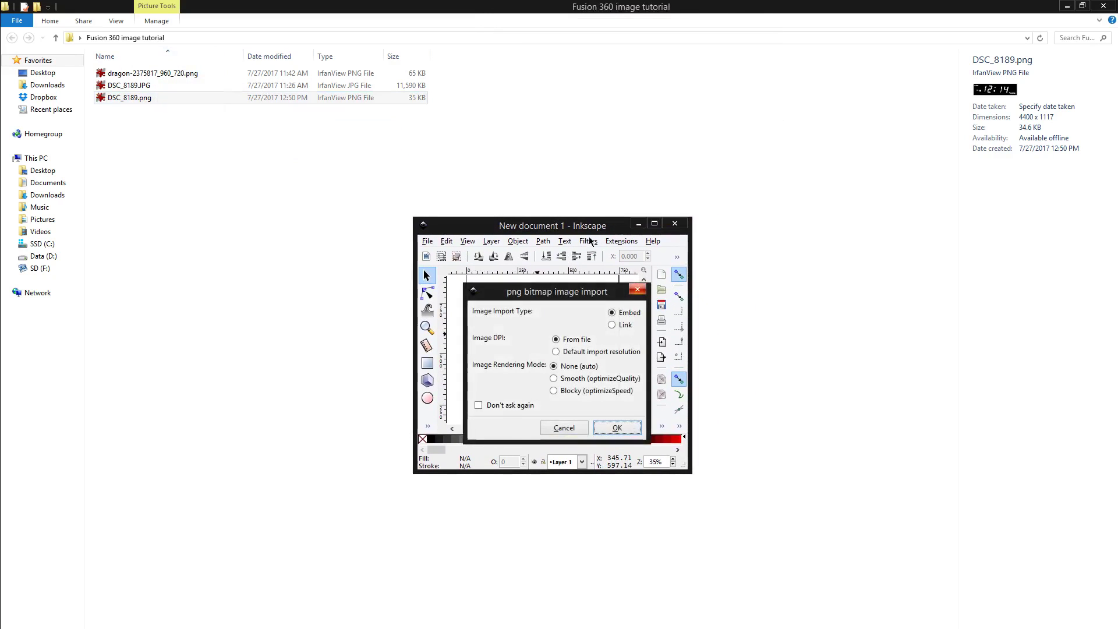
click(610, 435)
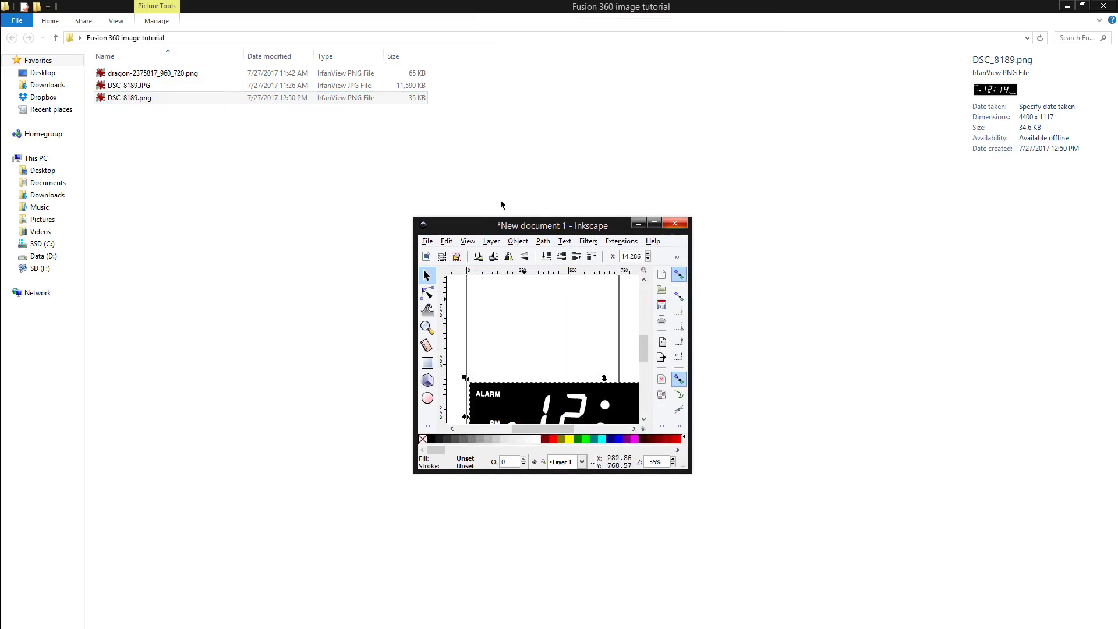
Maximize the Inkscape window and move the imported clock image across the page to X -308.57, Y 358.164 px
double_click(536, 227)
drag(670, 439, 583, 344)
scroll(584, 338, up, 4)
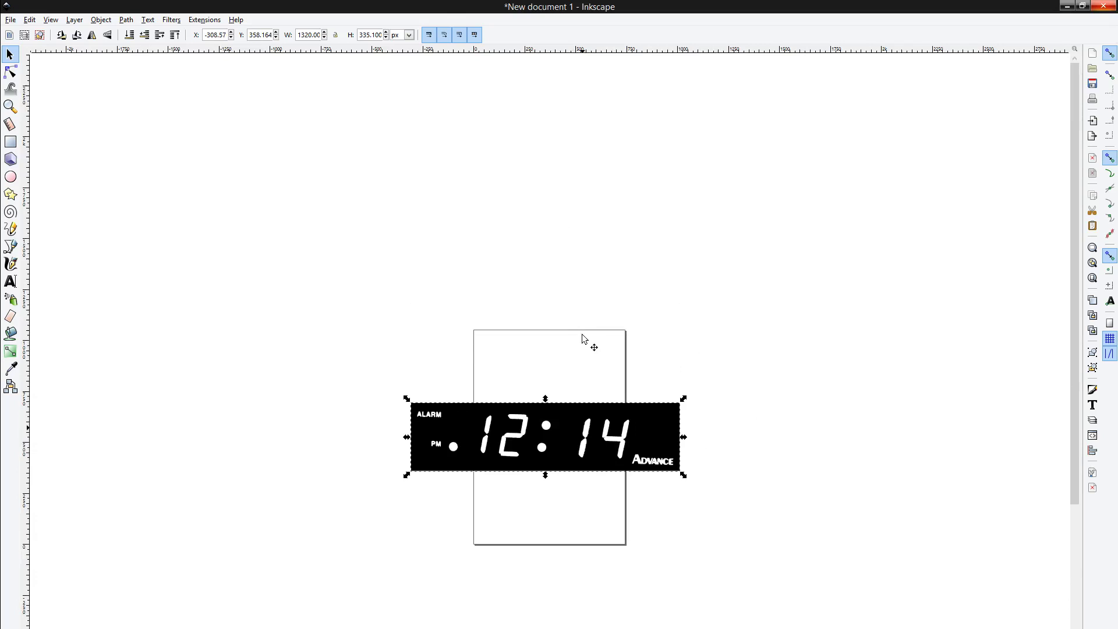
scroll(584, 340, down, 2)
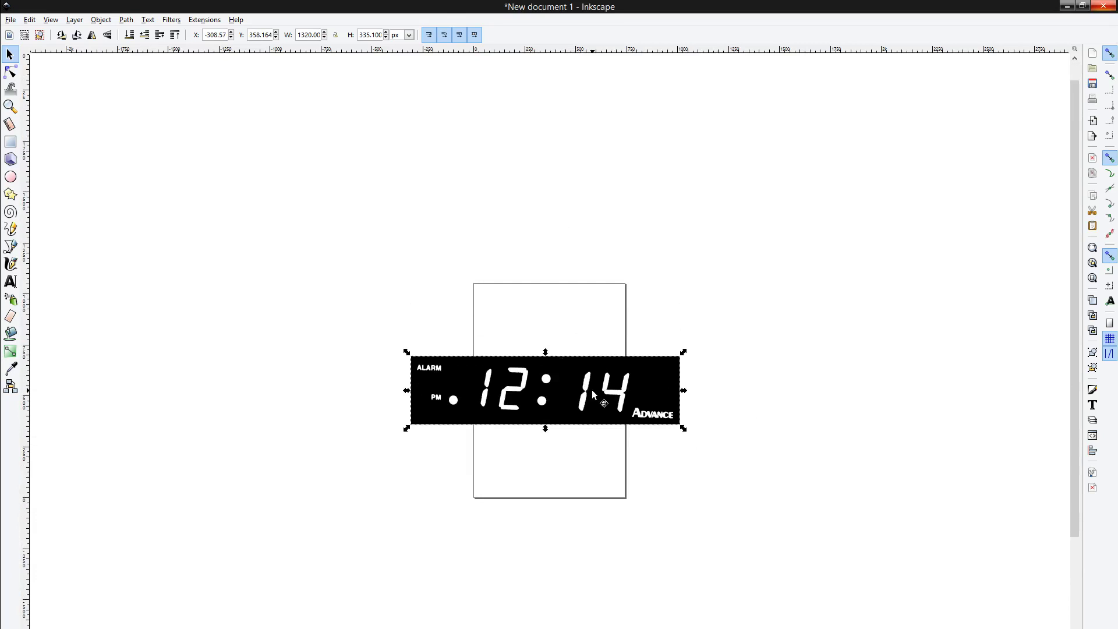
Trace the clock bitmap into a path using Brightness cutoff with a threshold of 0.450 and live preview enabled
ctrl+scroll(594, 396, up, 2)
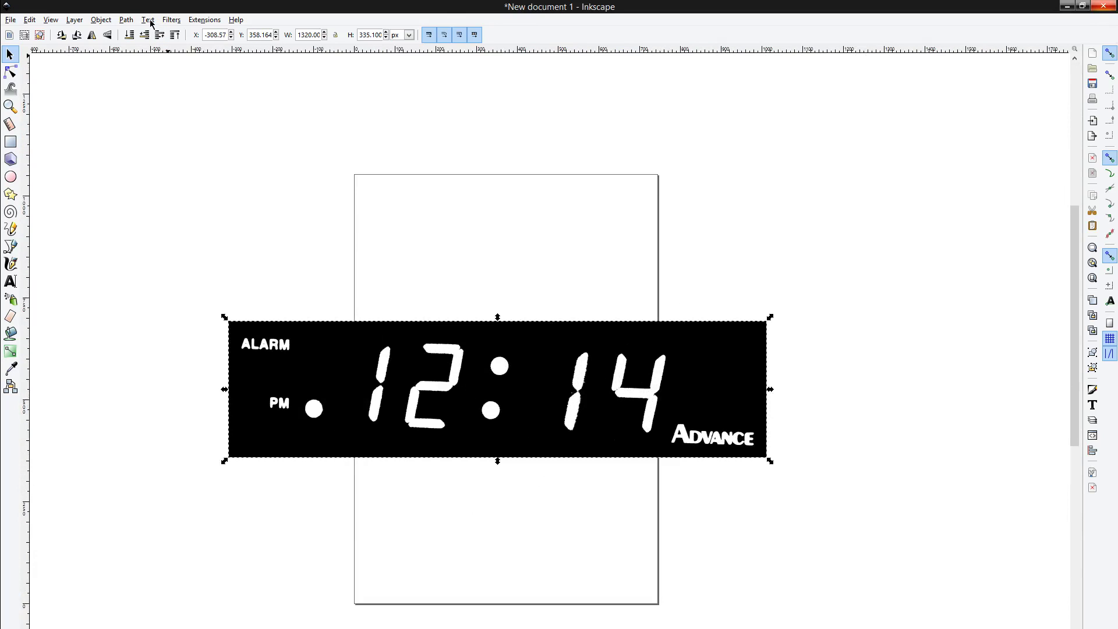
click(127, 22)
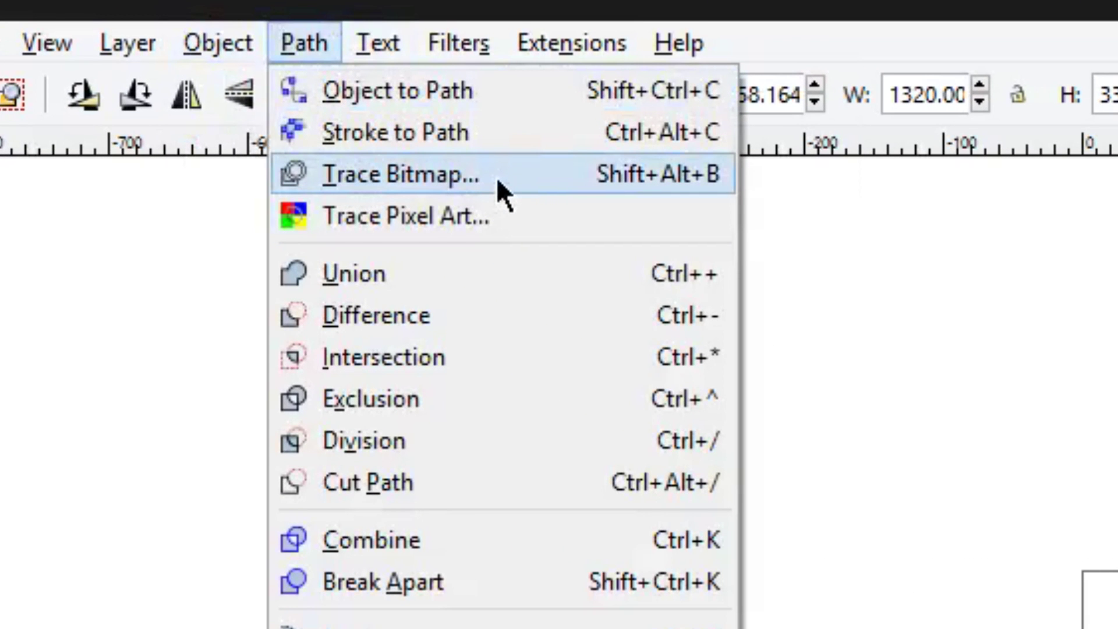
click(496, 176)
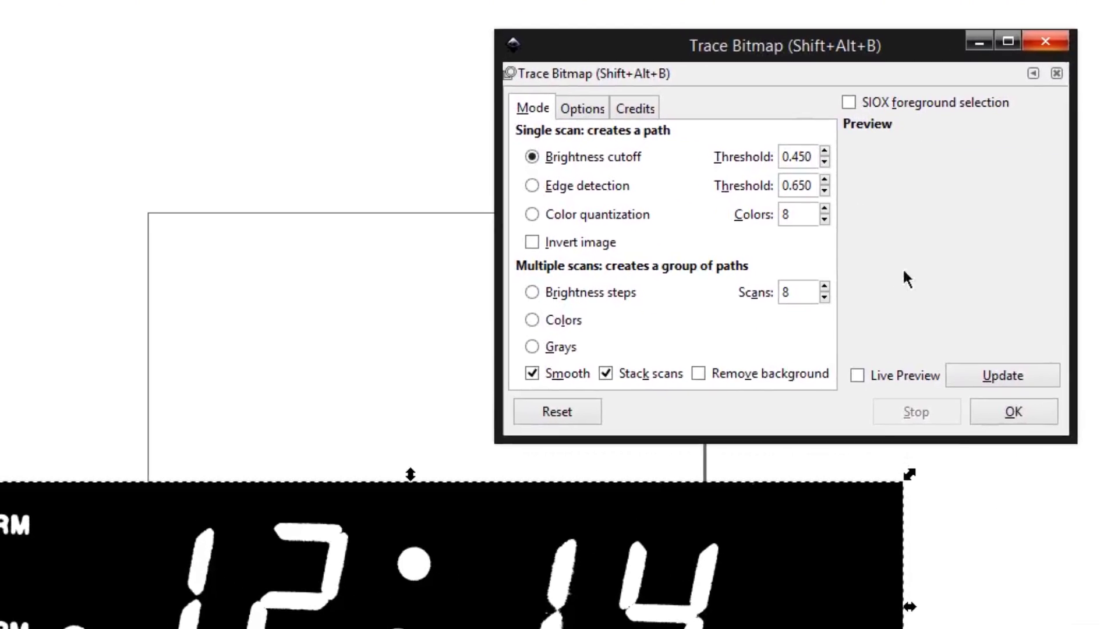
click(870, 368)
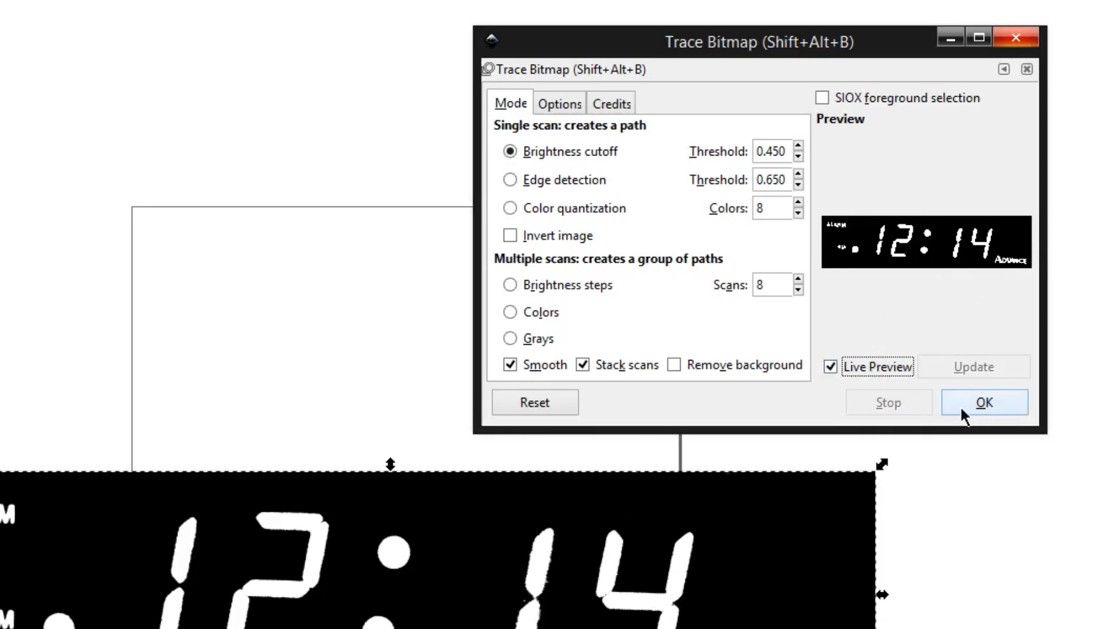
click(984, 403)
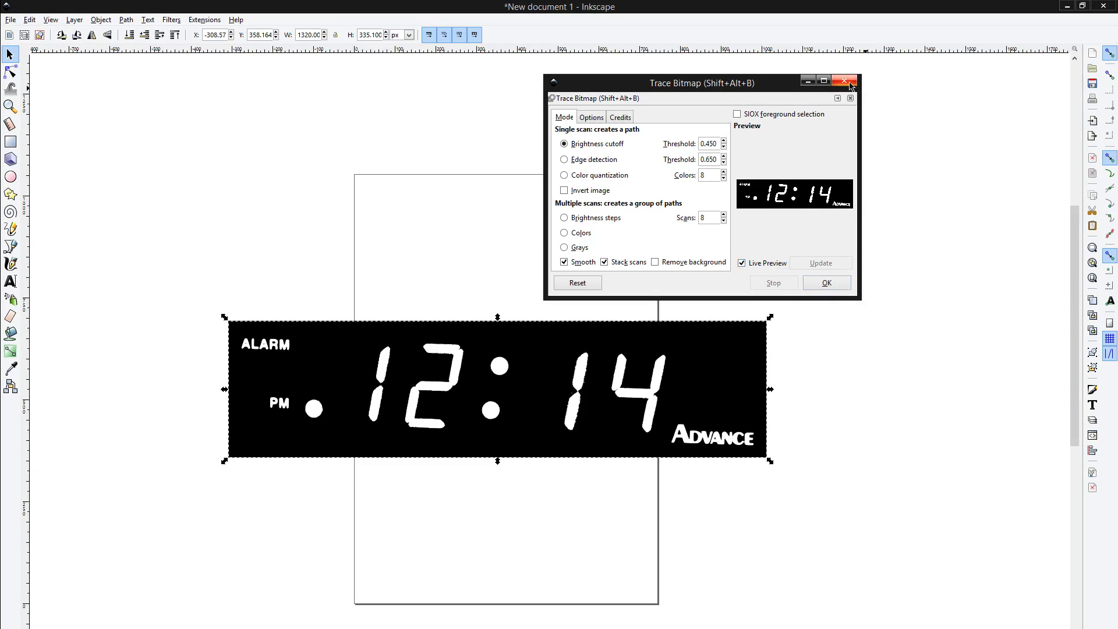
click(933, 58)
Move the traced copy above the original bitmap to X -300, Y 731.021 px and examine its digit edges closely
drag(551, 373, 554, 221)
ctrl+scroll(458, 176, up, 4)
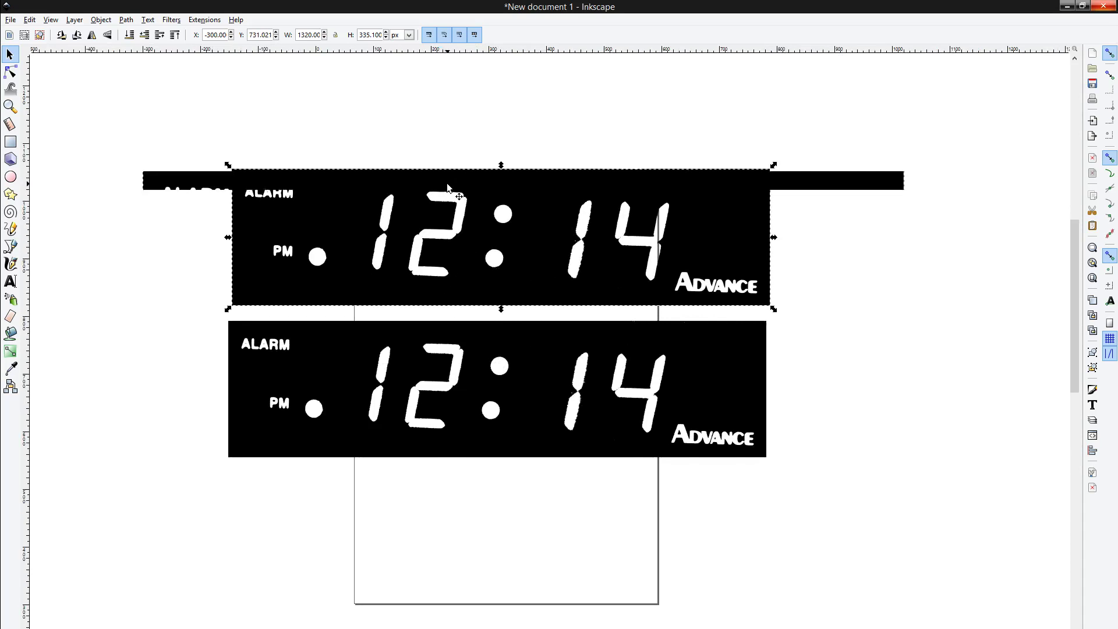
ctrl+scroll(484, 262, up, 6)
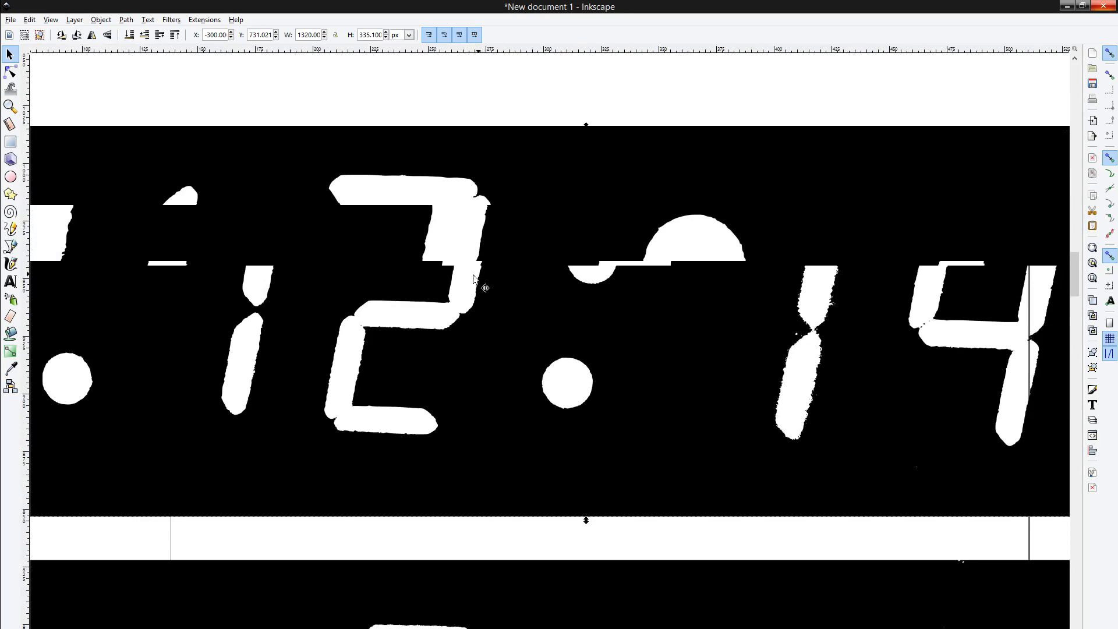
ctrl+scroll(489, 327, up, 1)
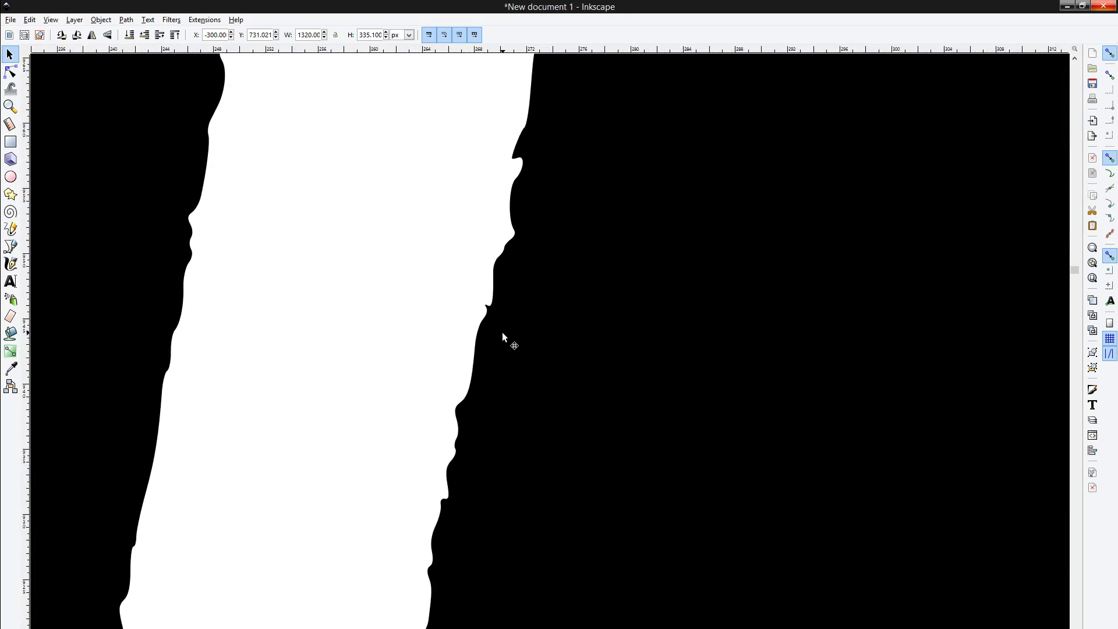
Delete the original clock bitmap and move the traced copy down onto the page at X -305.05, Y 459.290 px
ctrl+scroll(504, 385, down, 7)
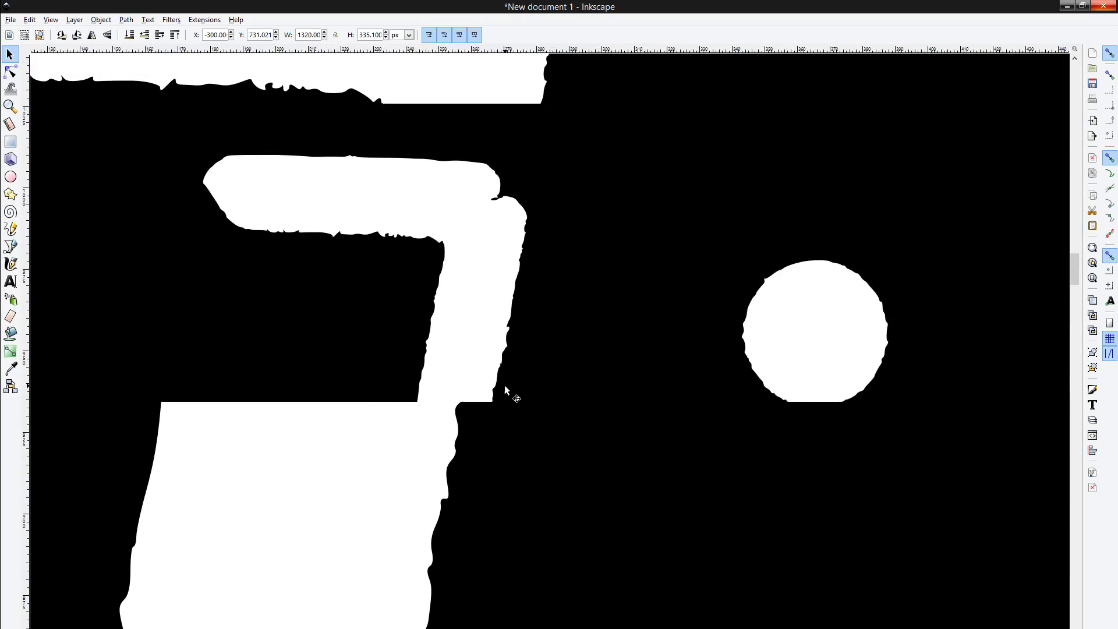
scroll(502, 391, down, 15)
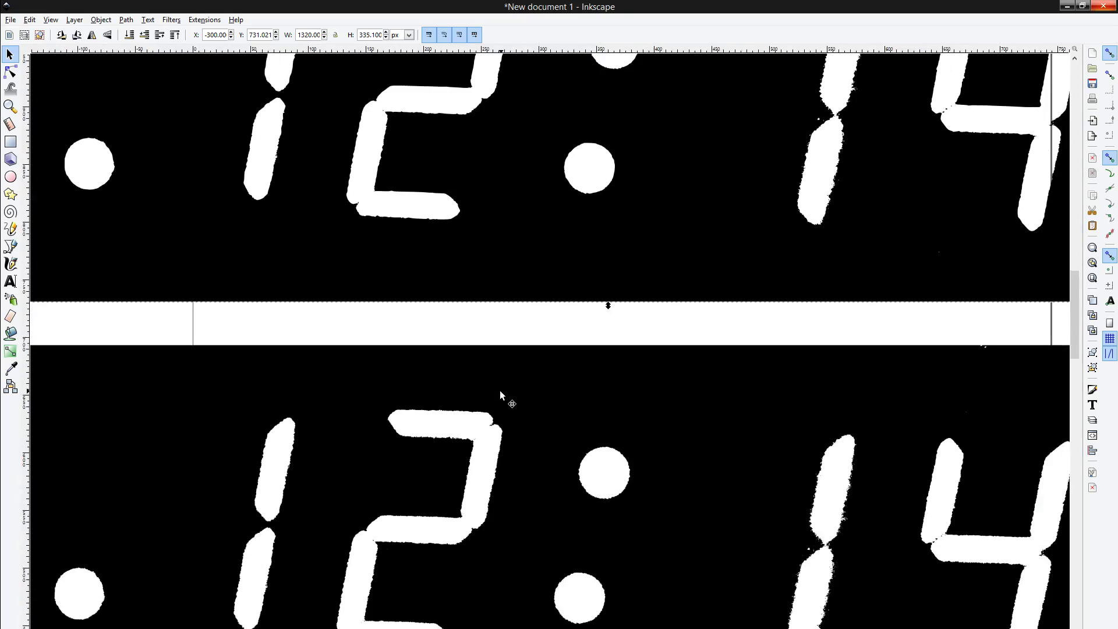
ctrl+scroll(484, 410, up, 8)
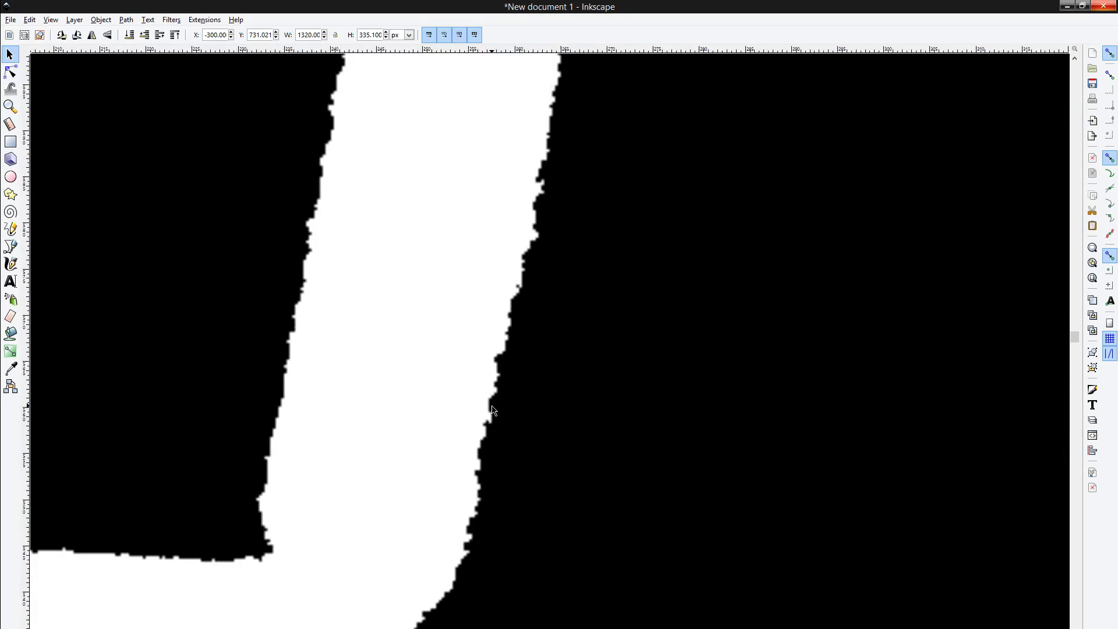
ctrl+scroll(449, 446, down, 8)
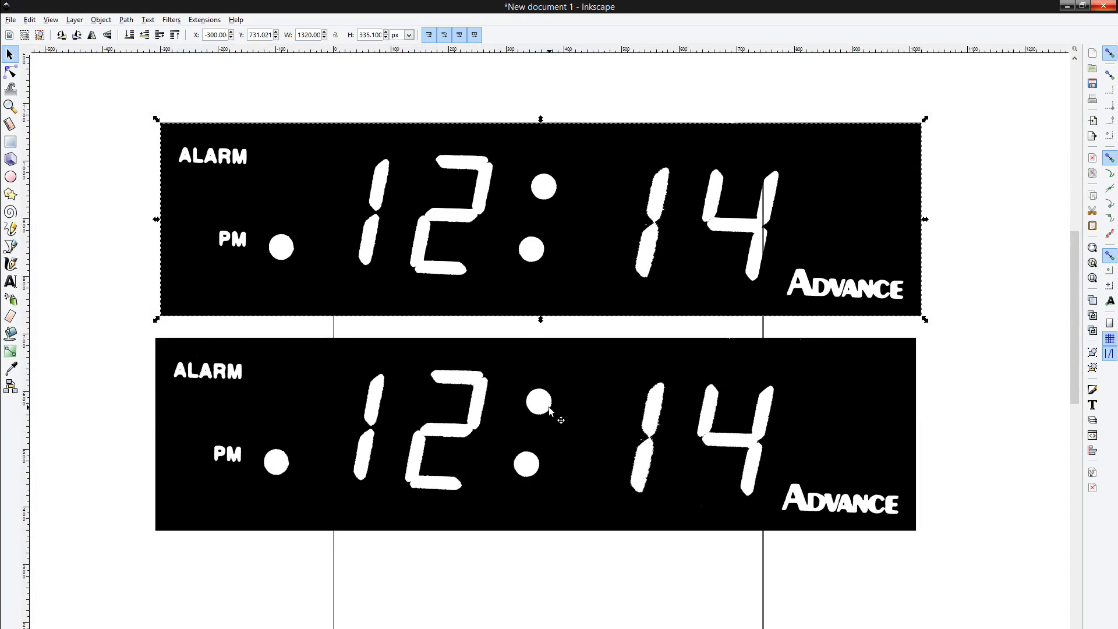
click(550, 411)
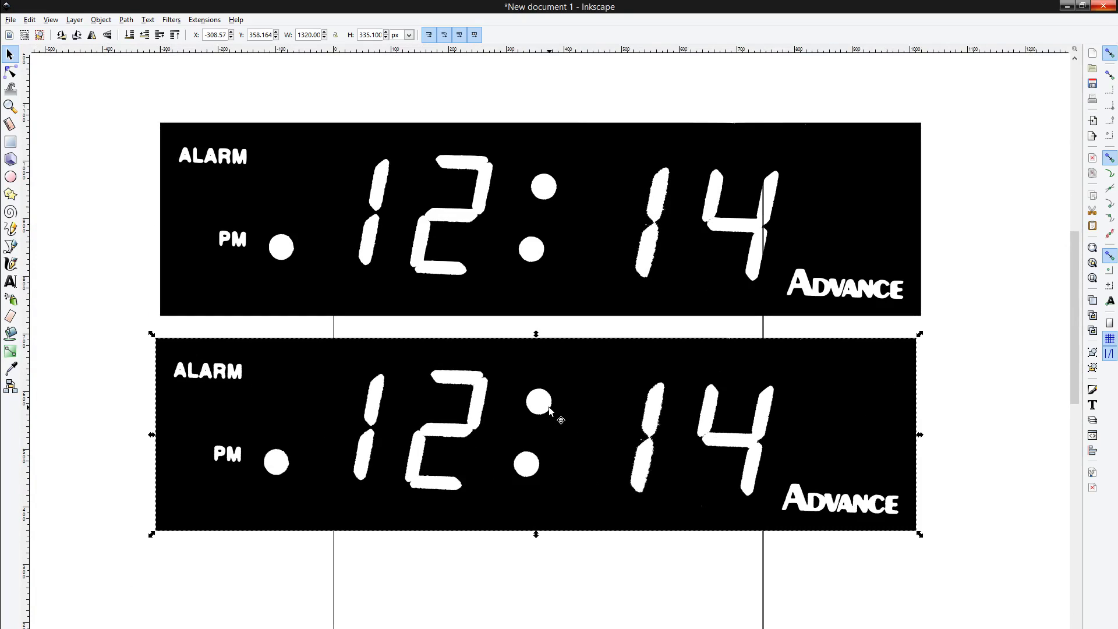
key(Delete)
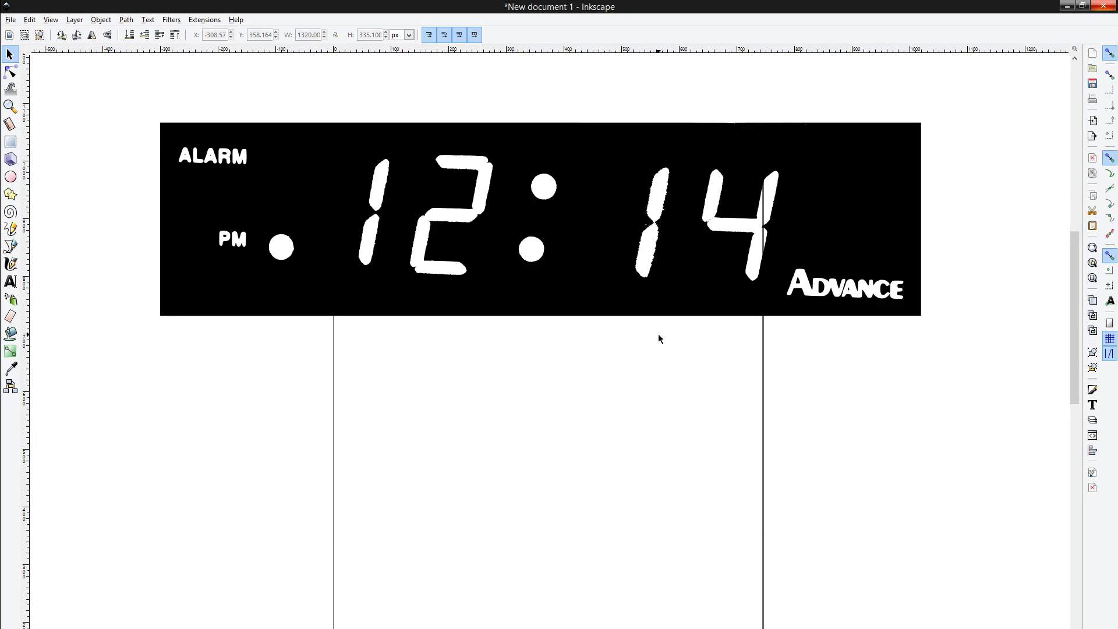
scroll(617, 268, down, 1)
scroll(594, 425, up, 7)
click(607, 432)
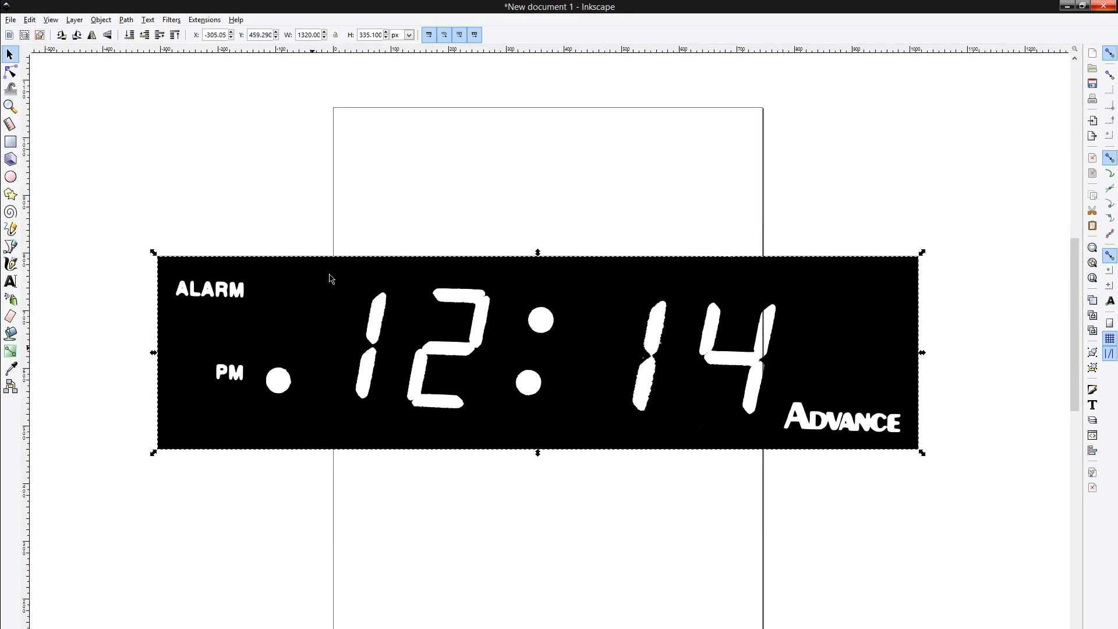
Save the drawing as an Inkscape SVG named alarm clock in the Fusion 360 image tutorial folder on the Desktop
click(11, 19)
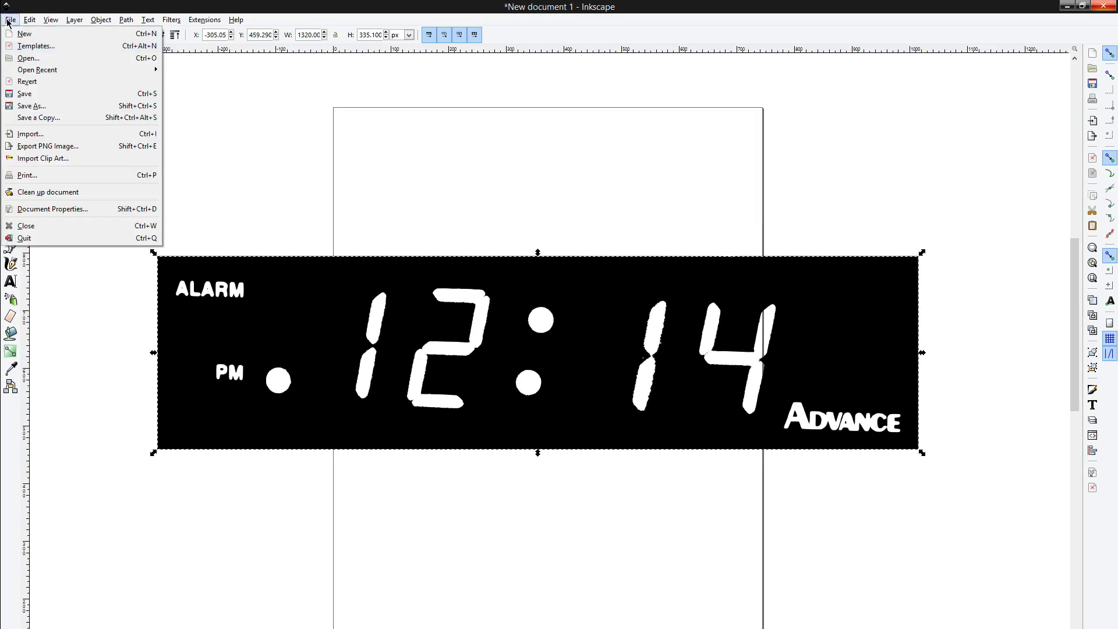
click(55, 107)
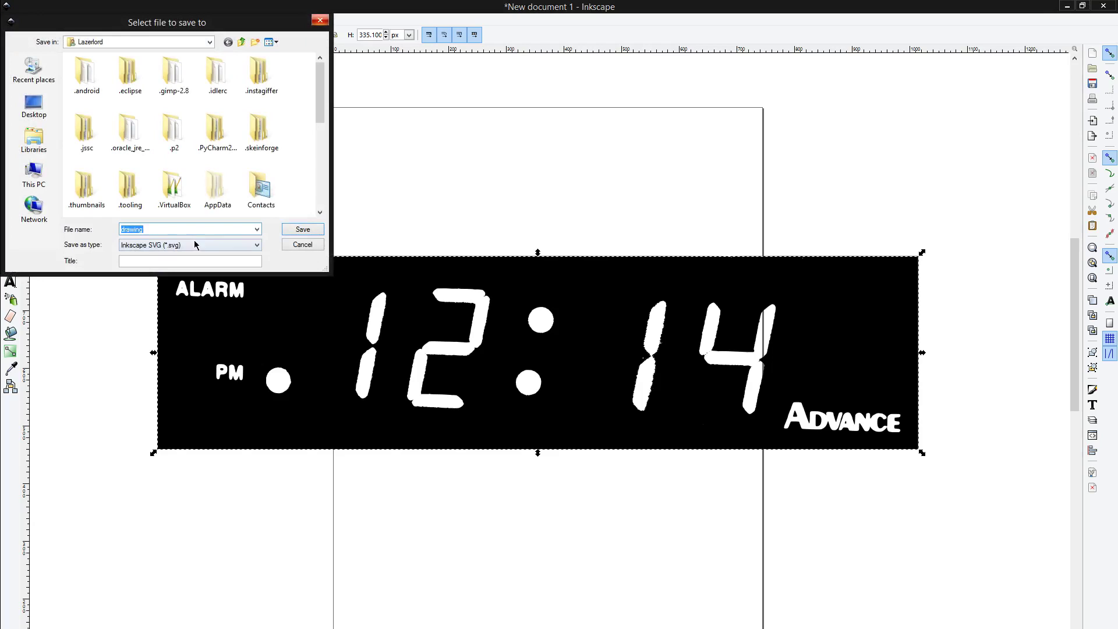
click(56, 105)
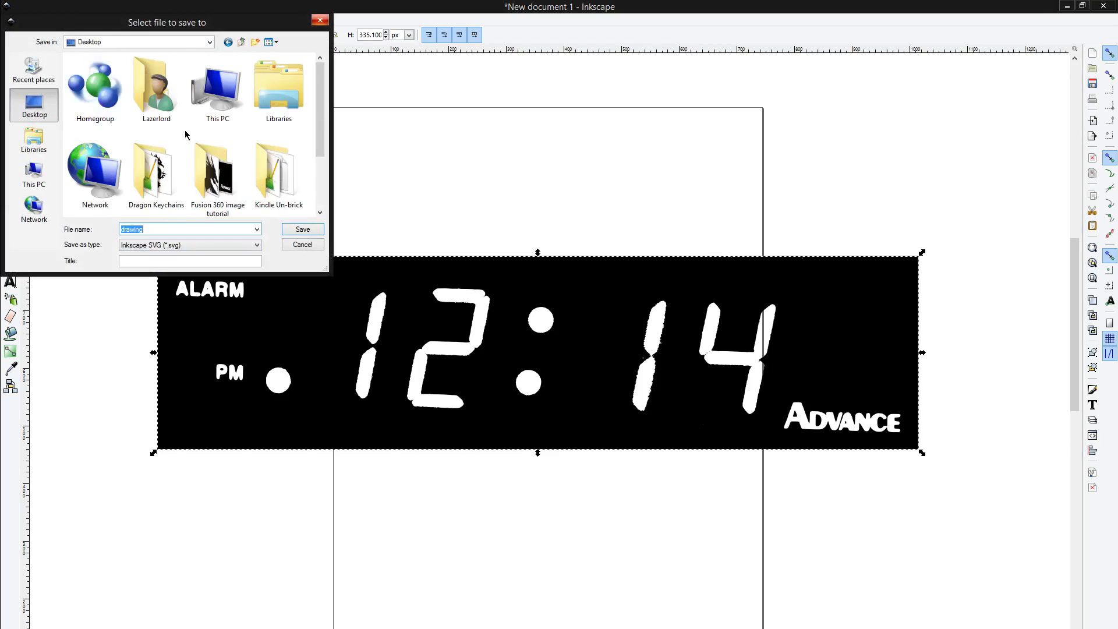
double_click(233, 187)
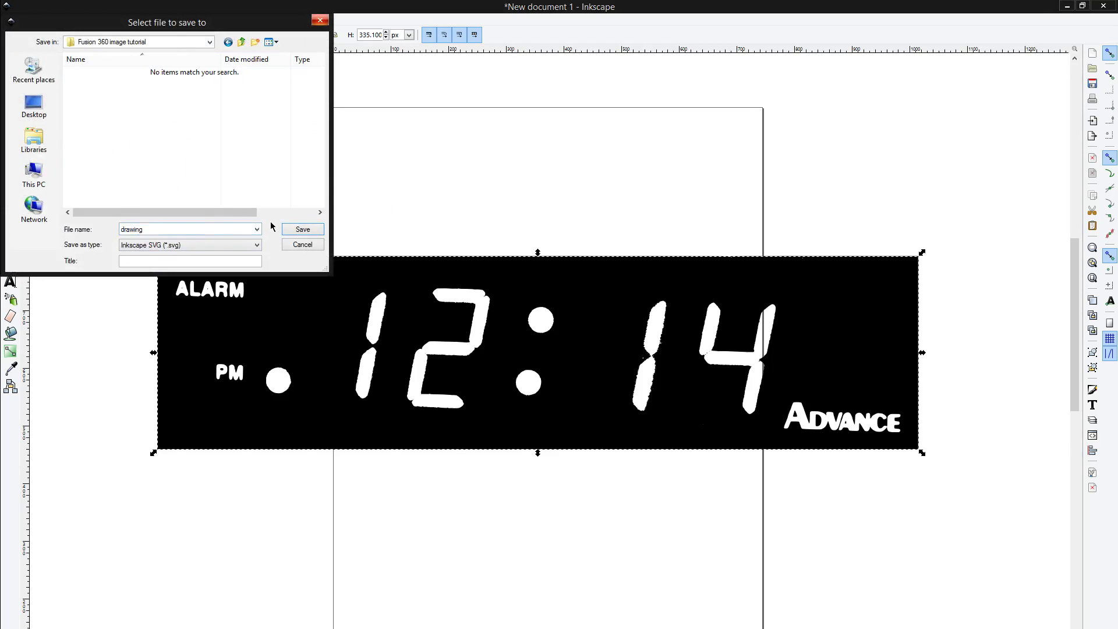
double_click(175, 232)
text(alarm clock)
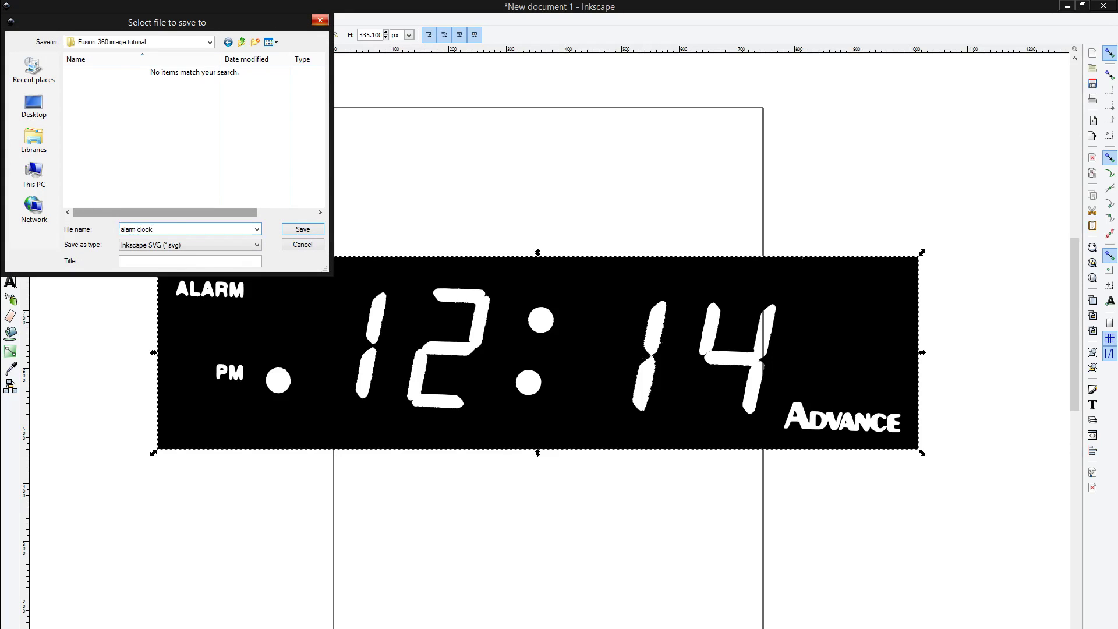
key(Return)
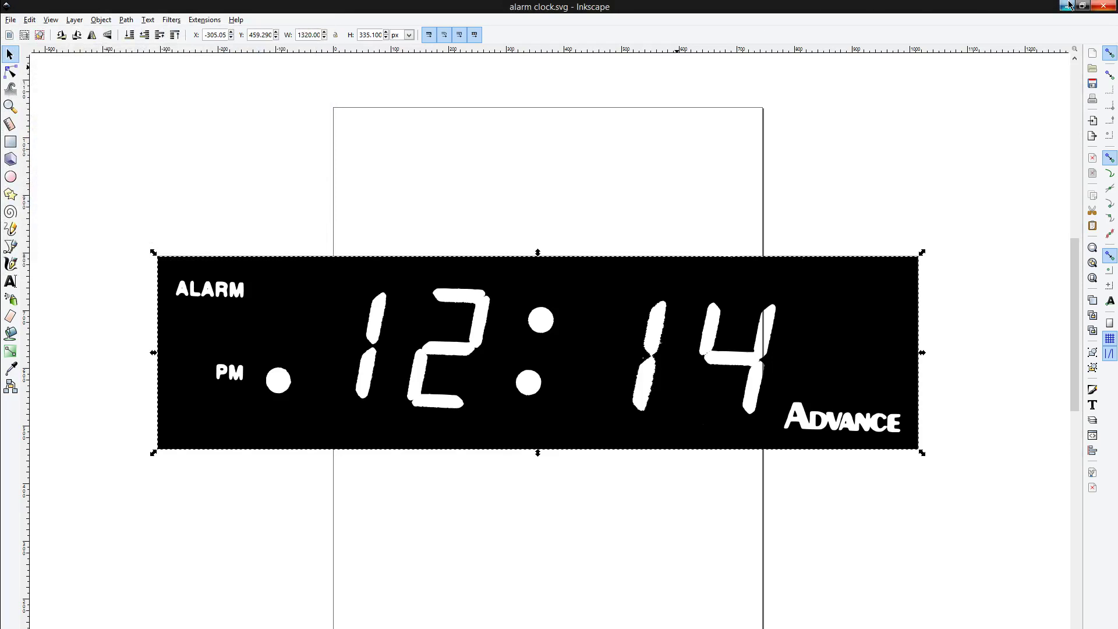
Leave Inkscape and check the Fusion 360 image tutorial folder for alarm clock.svg
click(1104, 6)
click(398, 305)
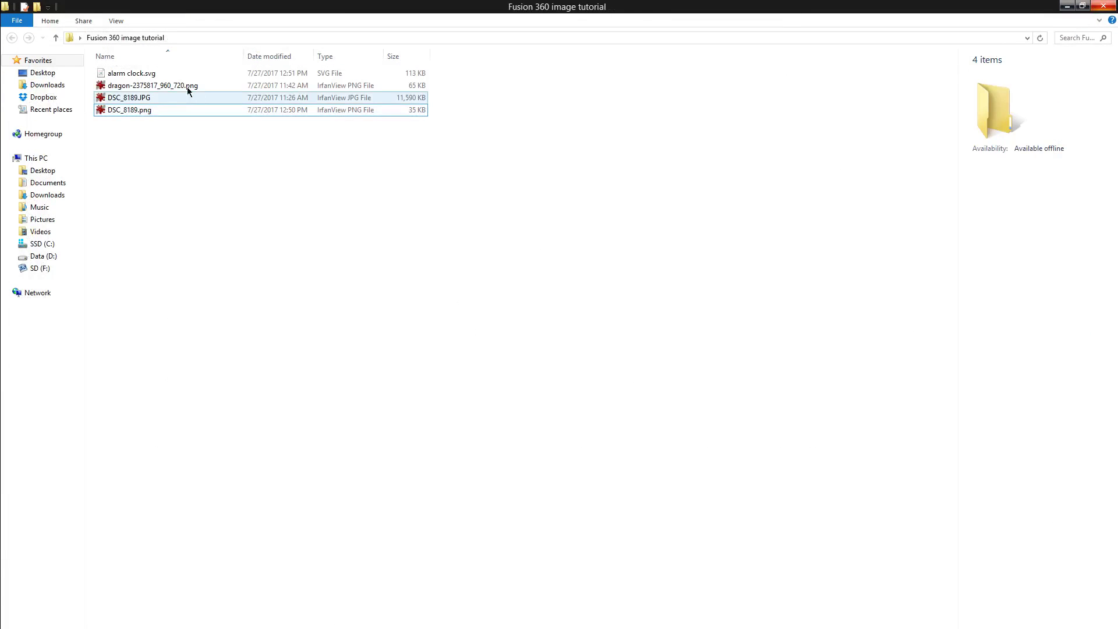
click(166, 75)
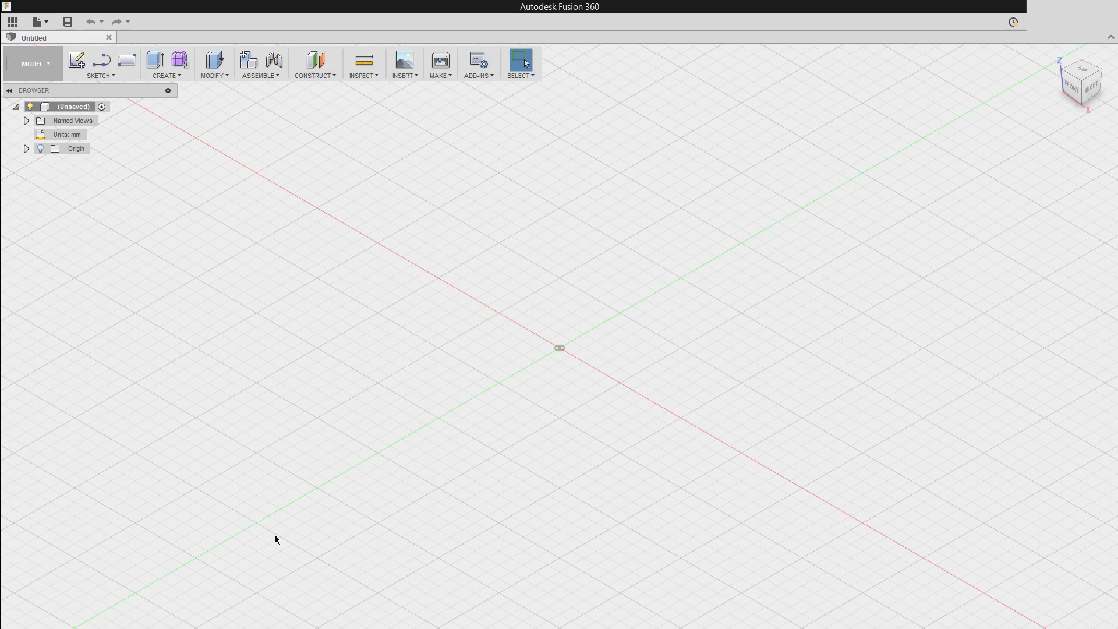
Switch to Fusion 360 and create a new sketch on the horizontal XY origin plane
click(27, 149)
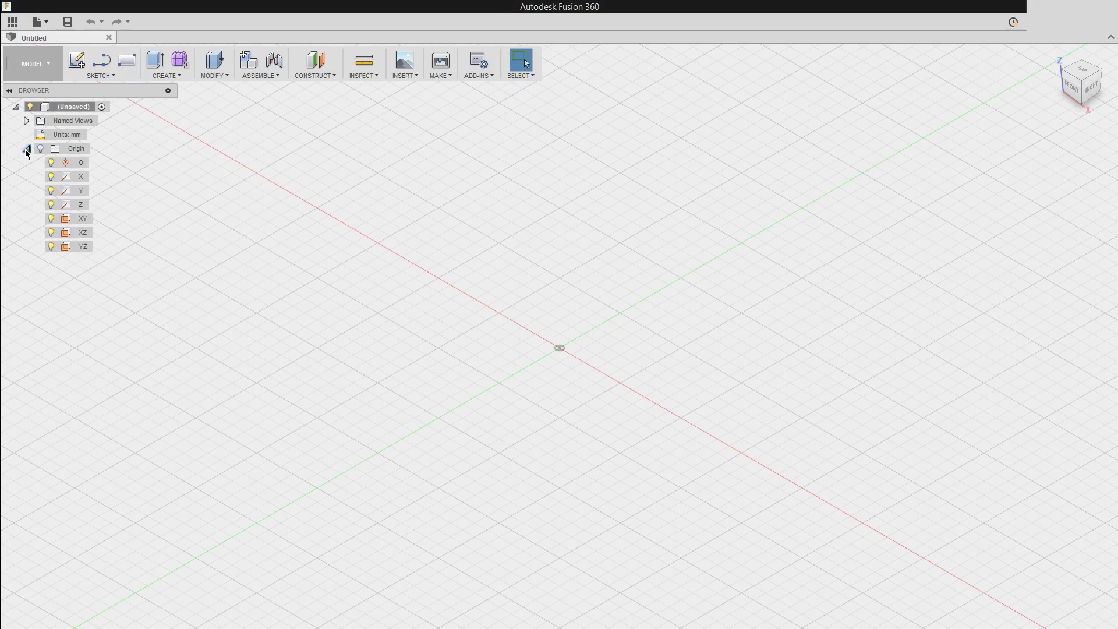
click(26, 149)
click(76, 60)
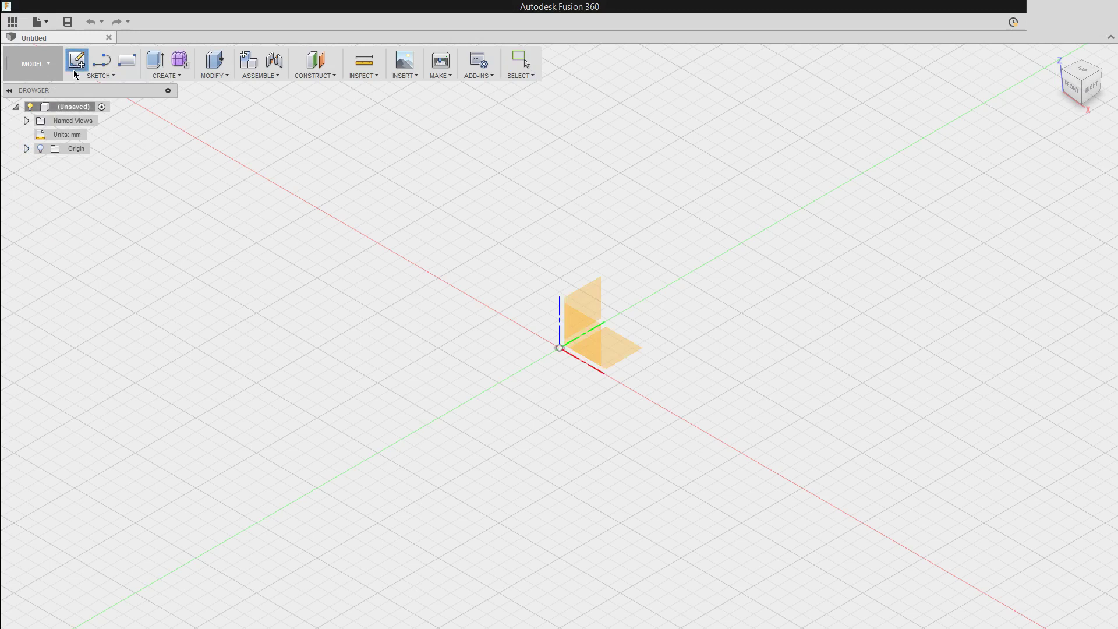
click(603, 351)
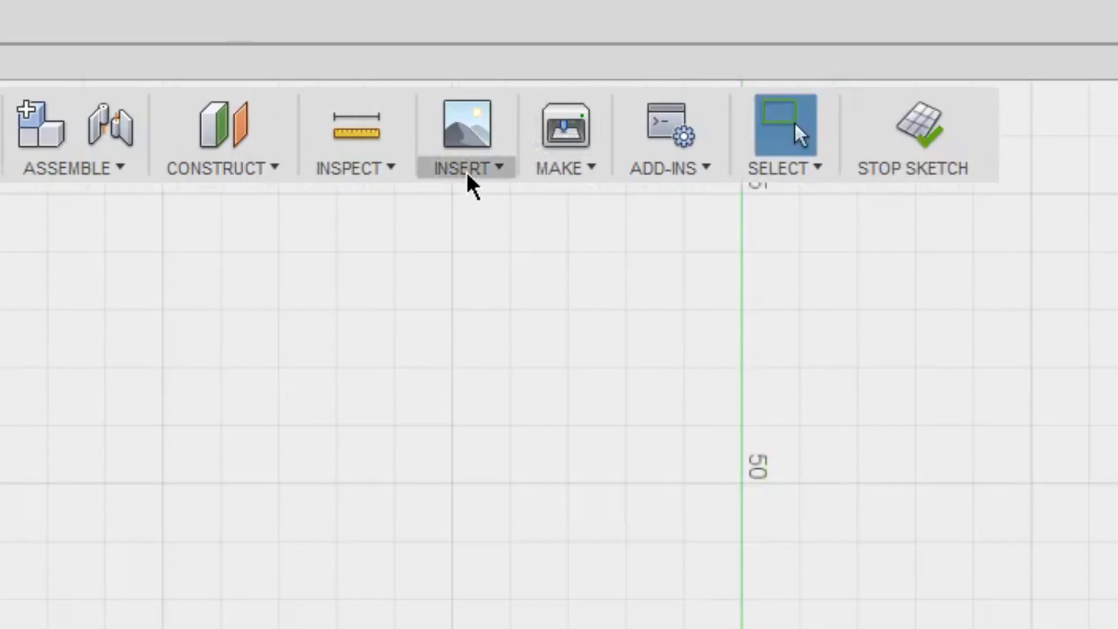
Insert alarm clock.svg from the Fusion 360 image tutorial folder into the sketch as an SVG
click(471, 174)
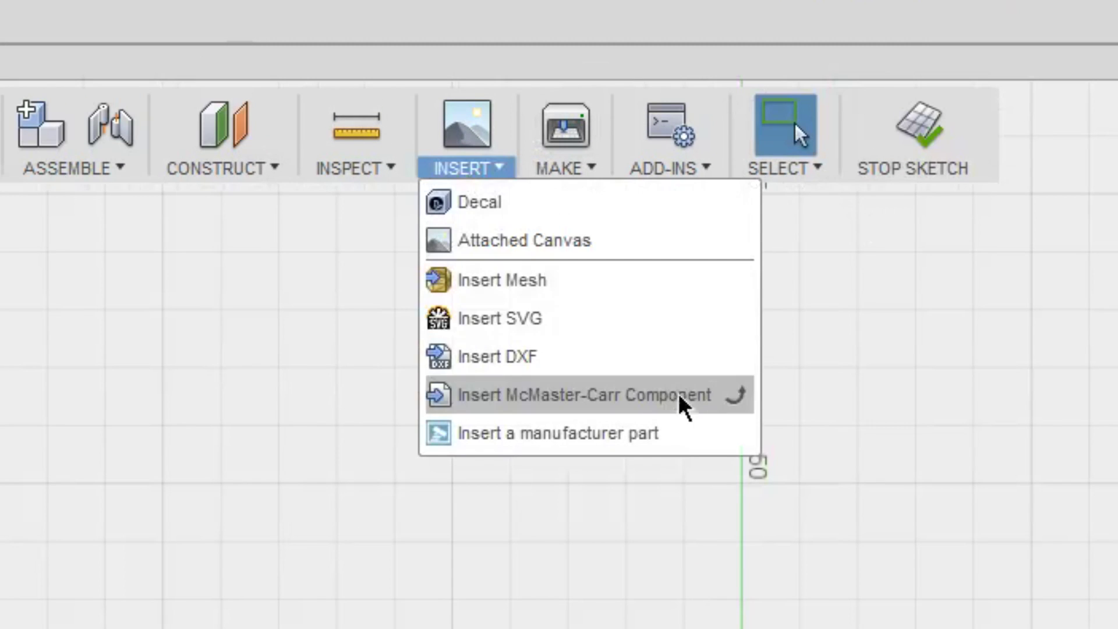
click(613, 341)
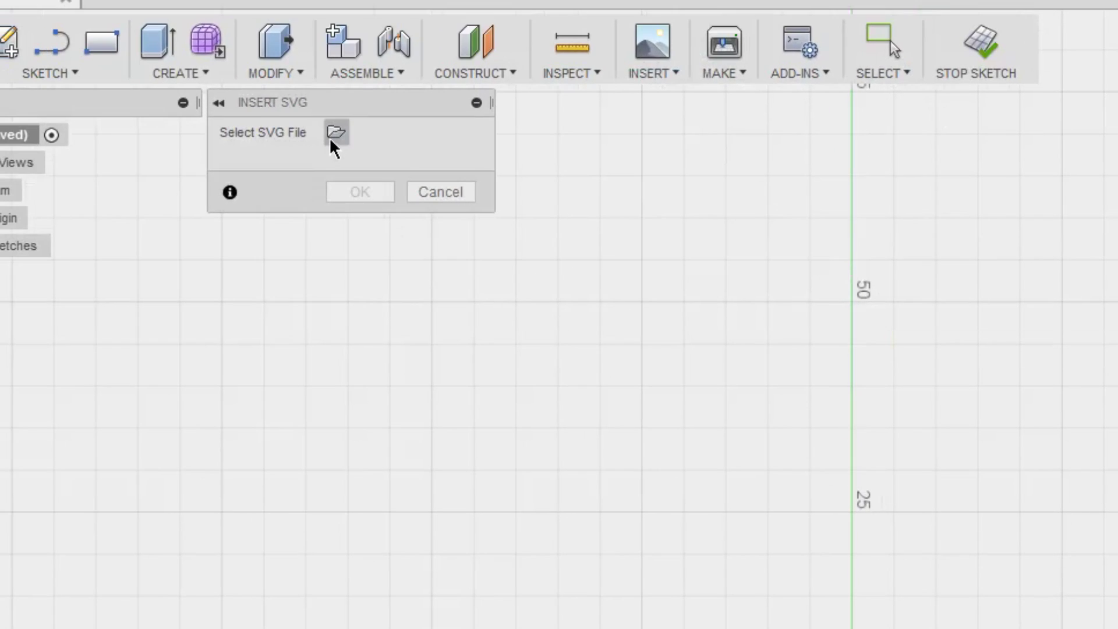
click(336, 132)
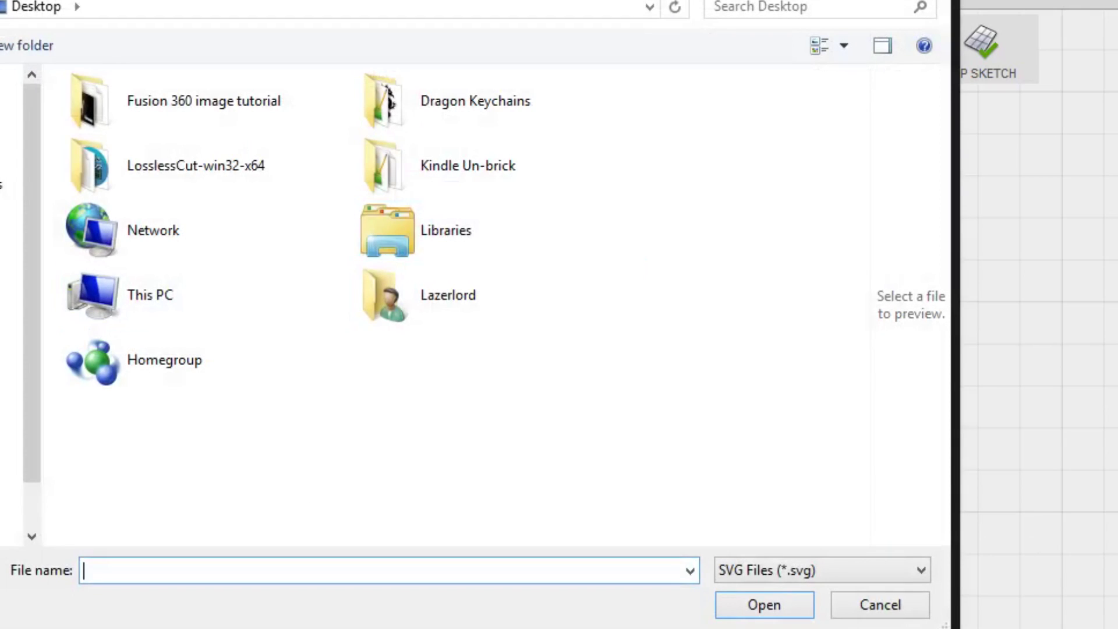
double_click(231, 117)
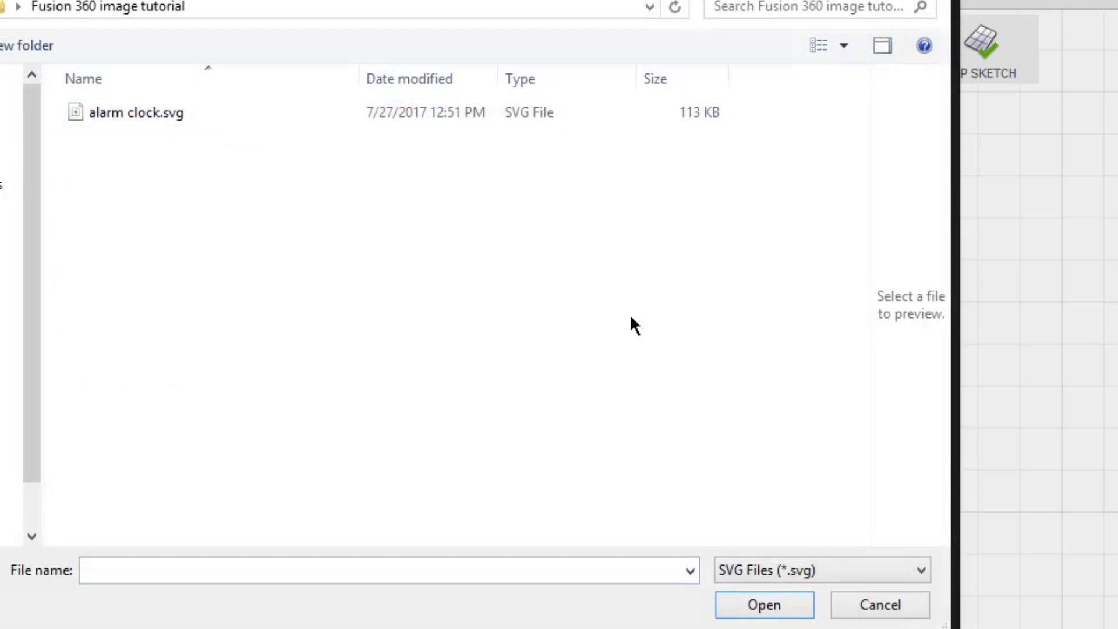
click(180, 122)
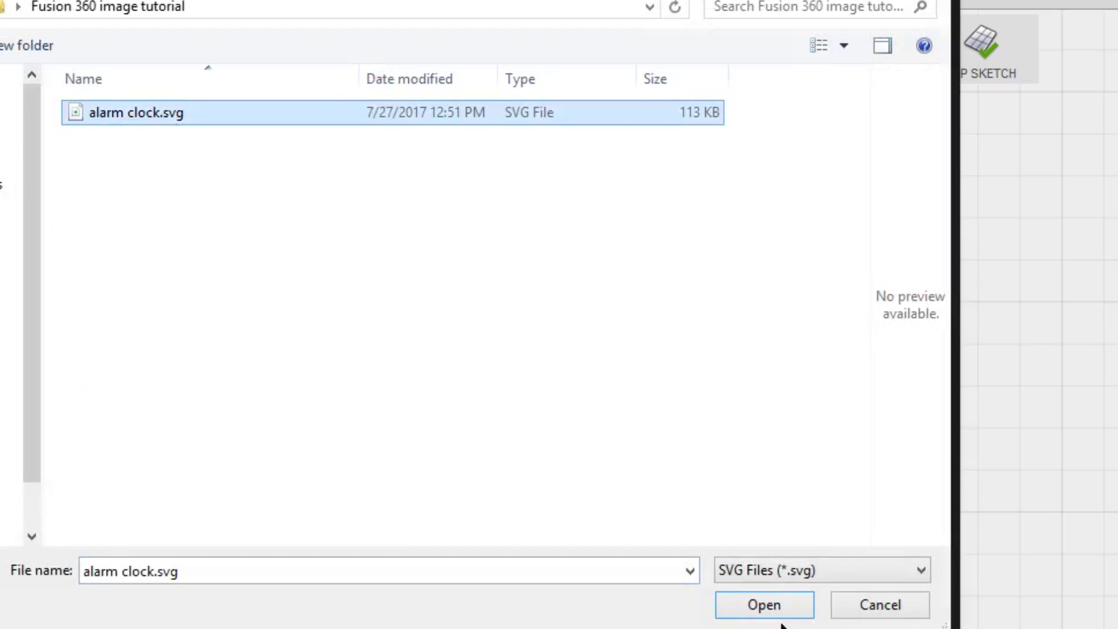
click(764, 605)
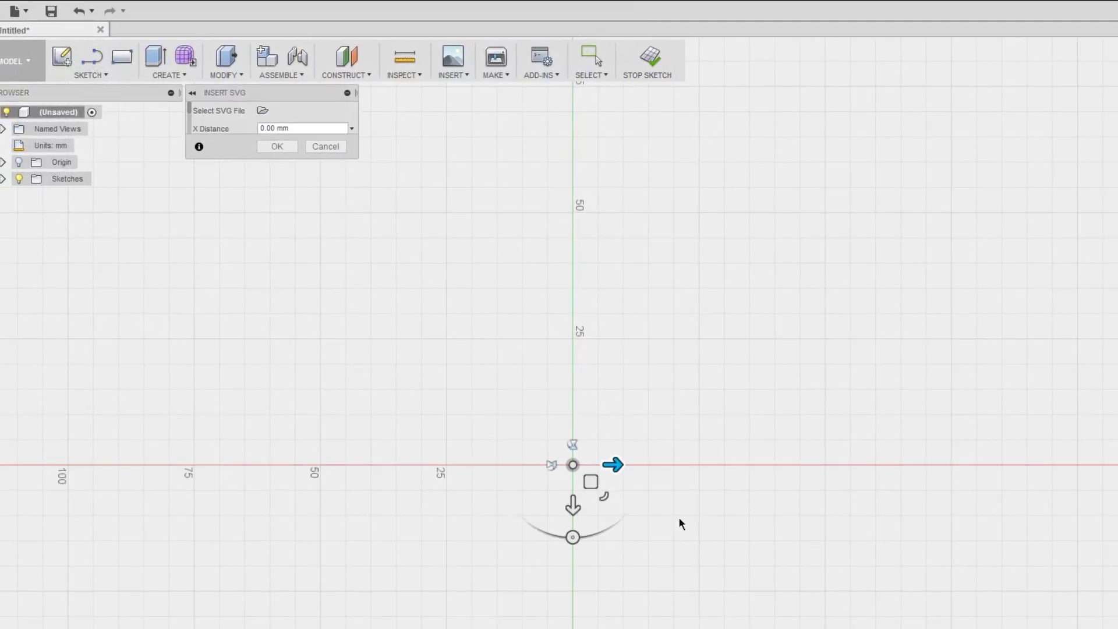
Set the inserted SVG's XY plane scale to .2, accept the insertion and finish the sketch
scroll(594, 497, down, 5)
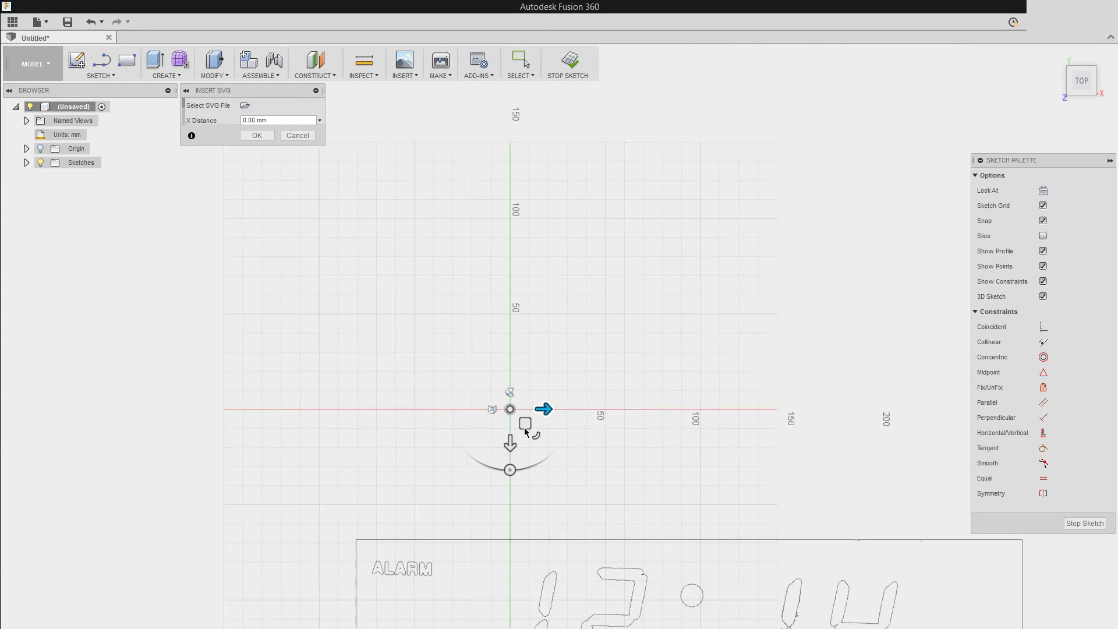
scroll(526, 431, down, 5)
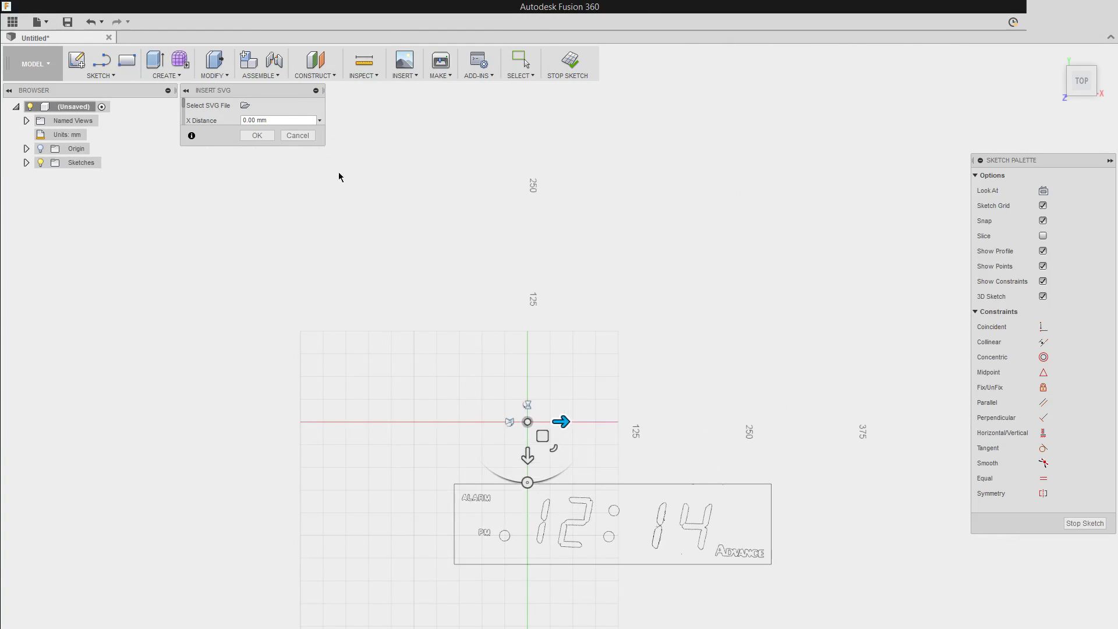
scroll(206, 115, down, 3)
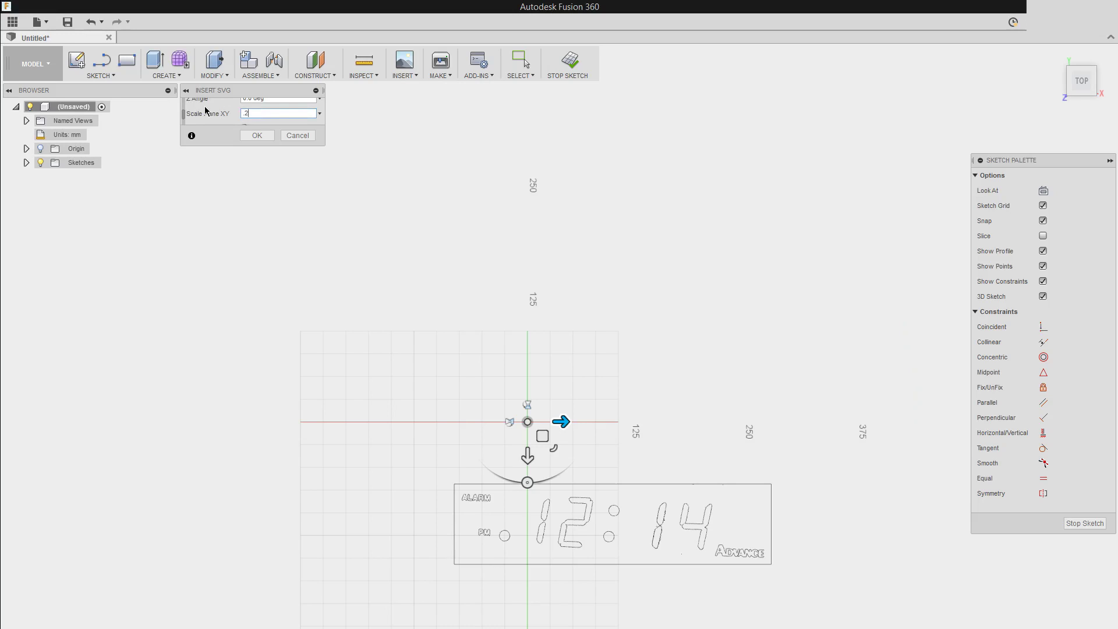
key(Return)
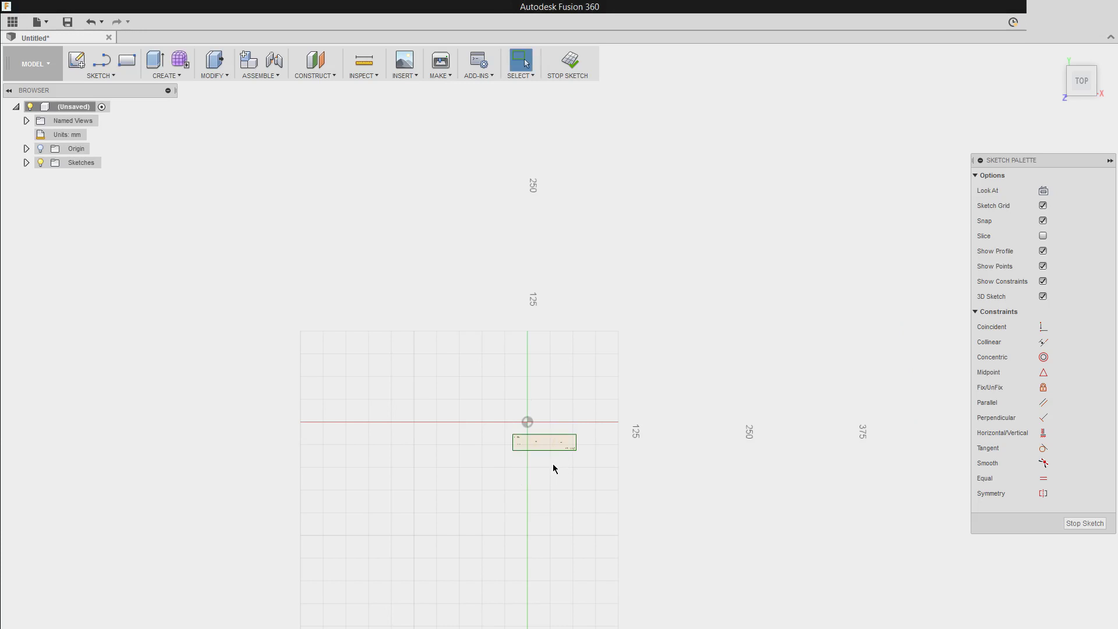
scroll(553, 460, up, 5)
scroll(546, 449, up, 6)
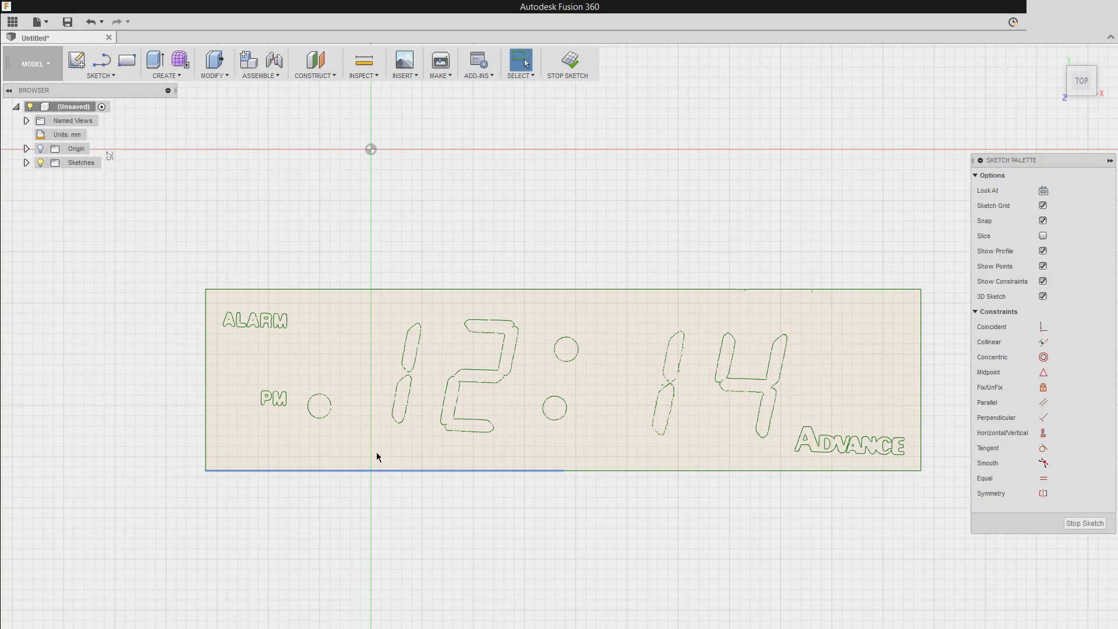
click(1085, 523)
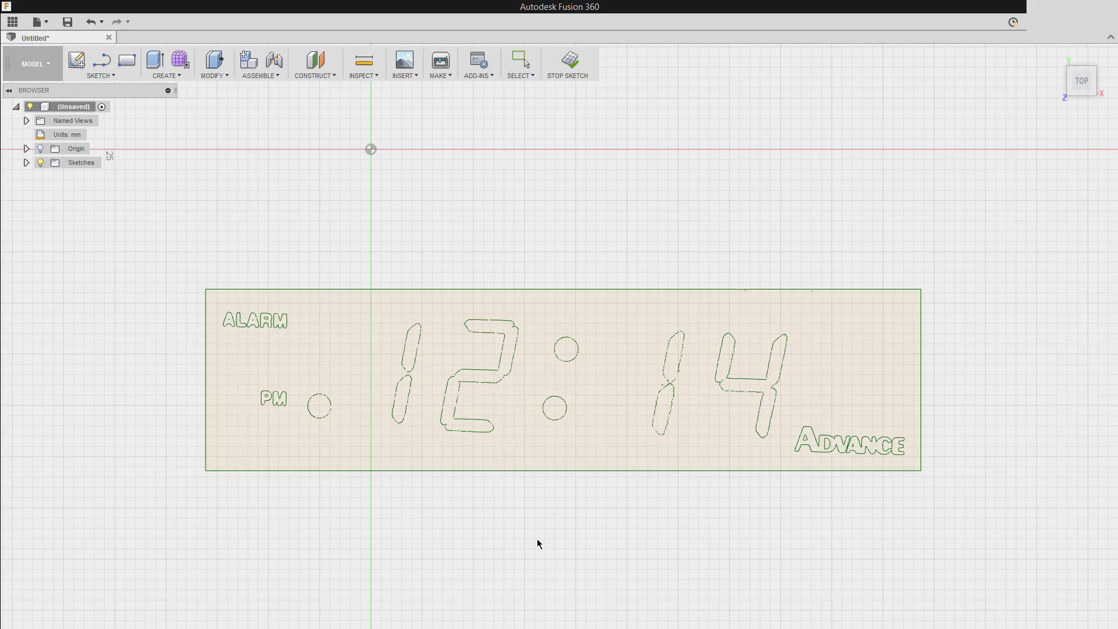
Start an extrusion and select the profiles of the ALARM and PM letters and the round dot beside PM
key(e)
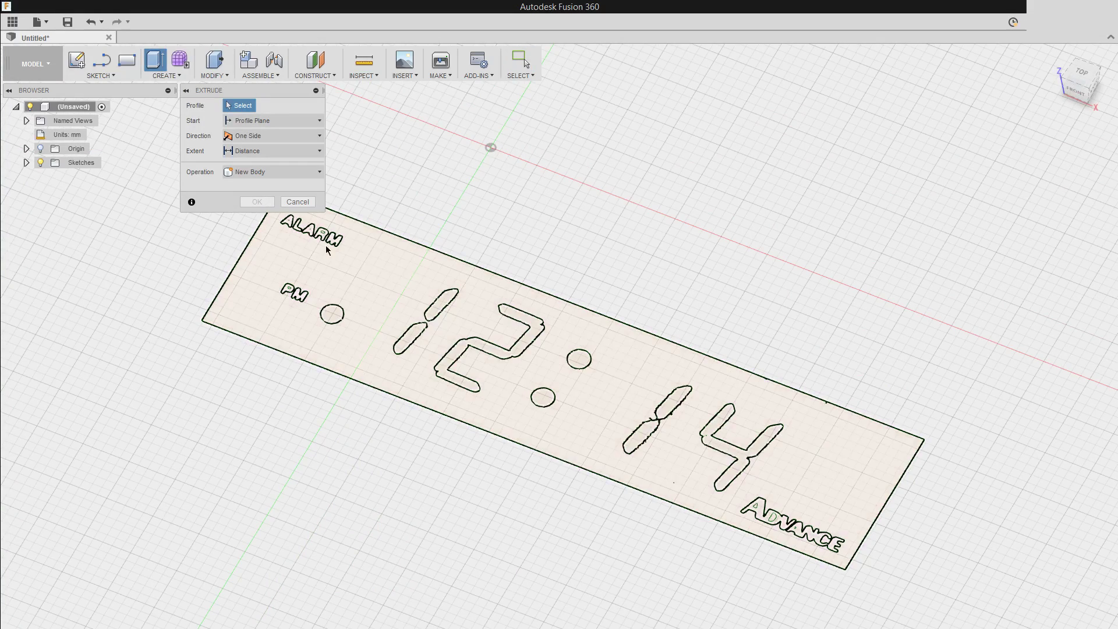
scroll(338, 240, up, 5)
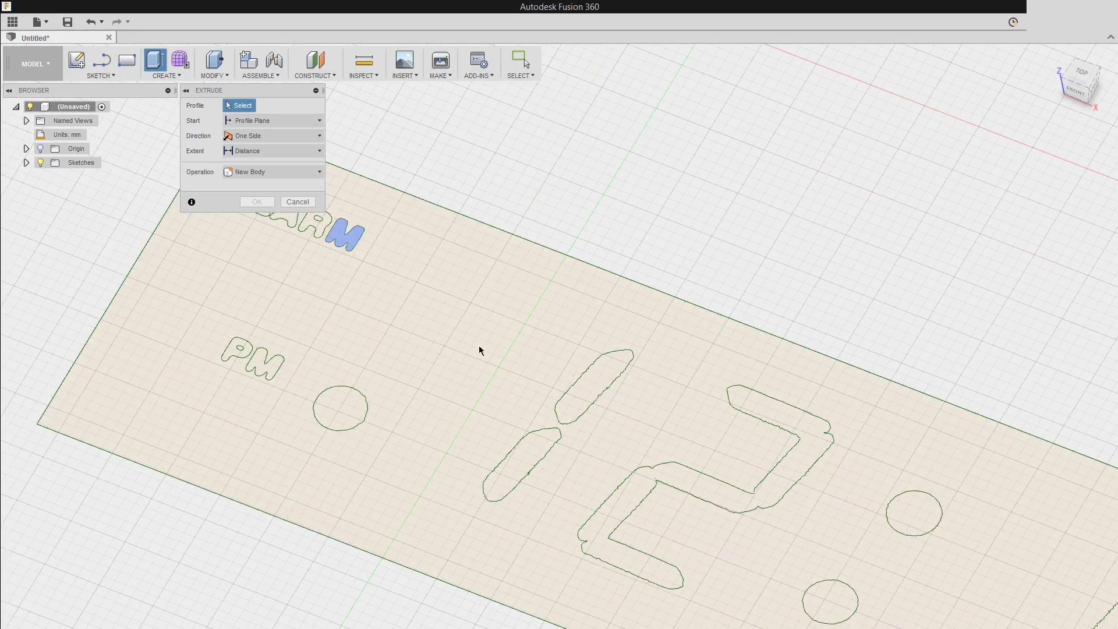
middle_drag(479, 350, 580, 455)
click(444, 346)
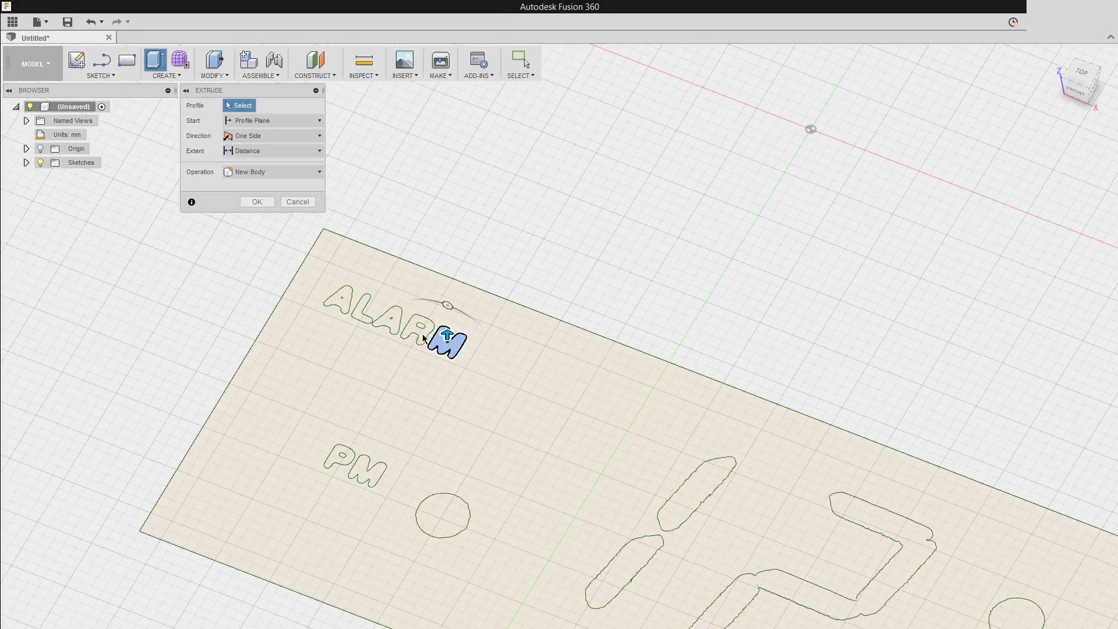
click(414, 330)
click(391, 321)
click(364, 312)
click(338, 300)
click(338, 457)
click(370, 472)
click(442, 515)
Add the profiles of the 12:14 digits and the two colon dots to the extrusion selection
middle_drag(877, 590, 519, 359)
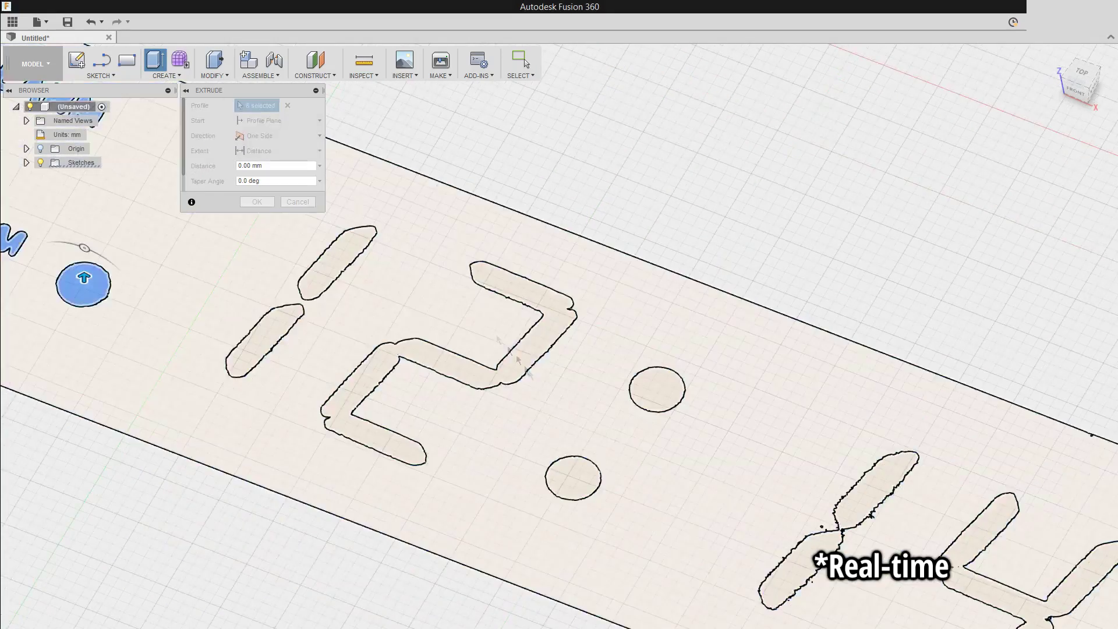
scroll(529, 373, down, 3)
click(431, 314)
click(381, 370)
click(558, 335)
click(649, 404)
click(591, 464)
click(807, 469)
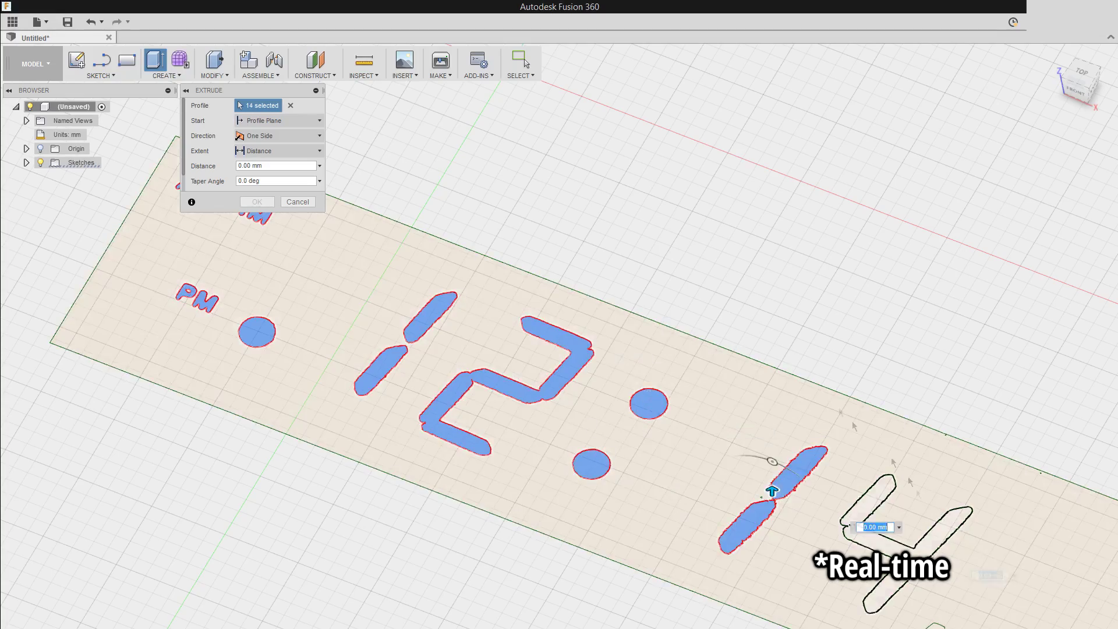
click(932, 542)
Add the ADVANCE lettering to the selected profiles and extrude them all upward 5 mm as new bodies
scroll(772, 491, down, 1)
middle_drag(774, 495, 422, 277)
click(640, 448)
scroll(442, 374, down, 2)
click(463, 325)
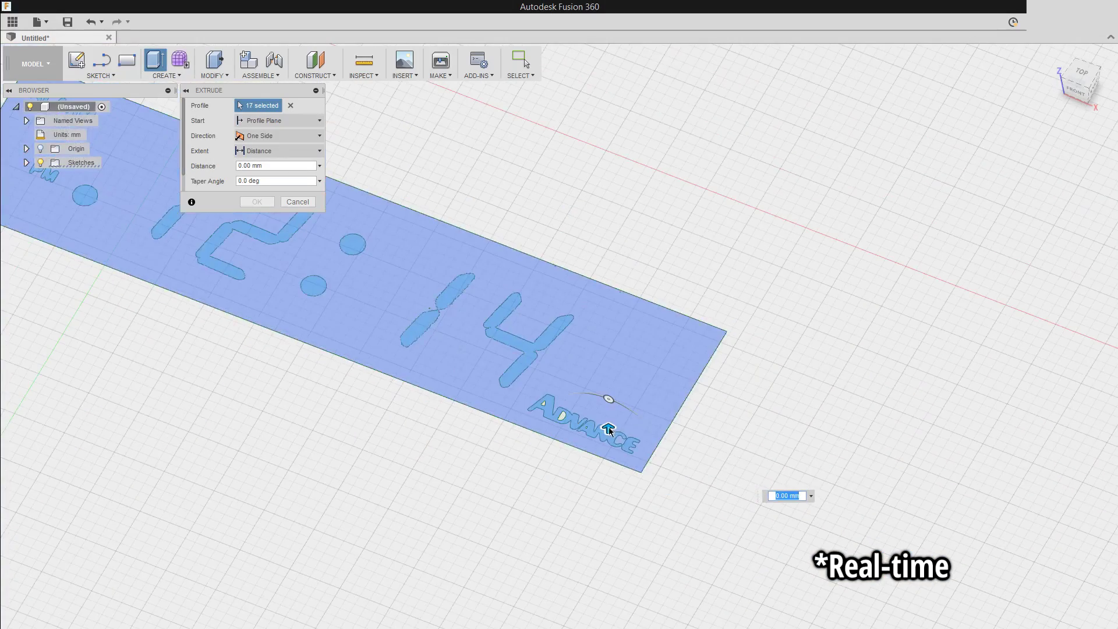
drag(609, 430, 608, 396)
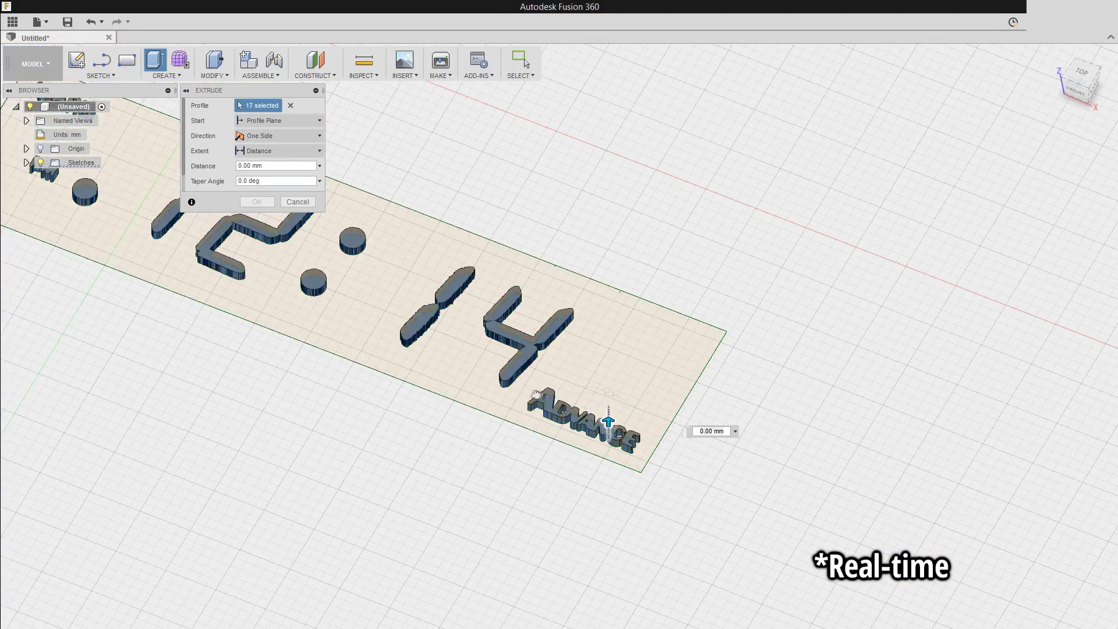
click(258, 202)
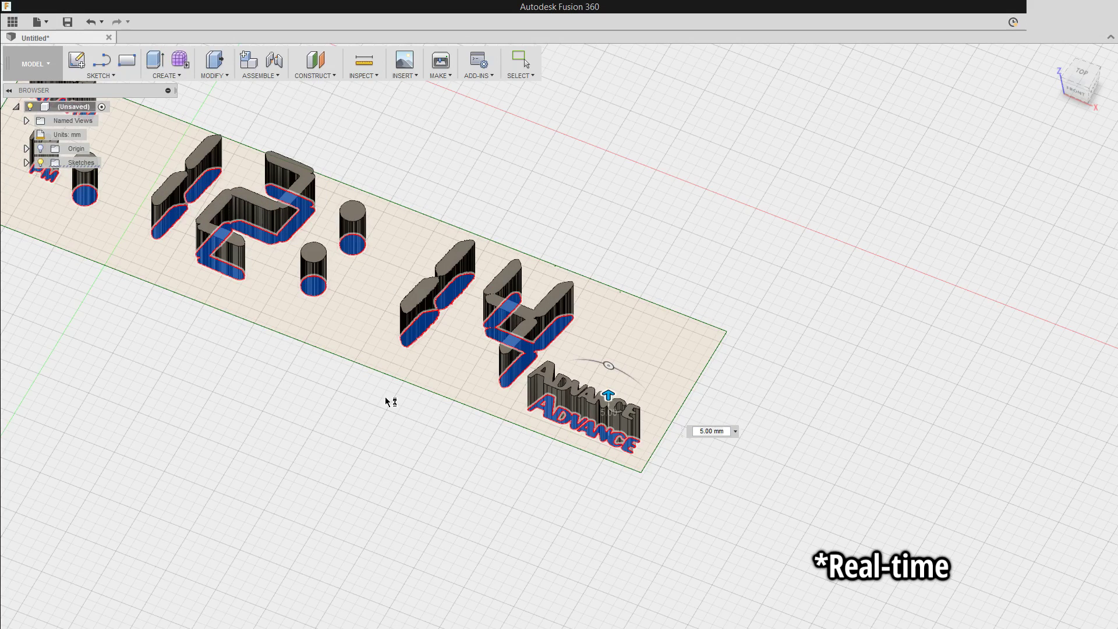
mouse_move(375, 354)
middle_down()
mouse_move(525, 464)
mouse_move(536, 417)
mouse_move(612, 394)
mouse_move(462, 429)
mouse_move(494, 452)
mouse_move(512, 412)
mouse_move(487, 425)
mouse_move(574, 440)
middle_up()
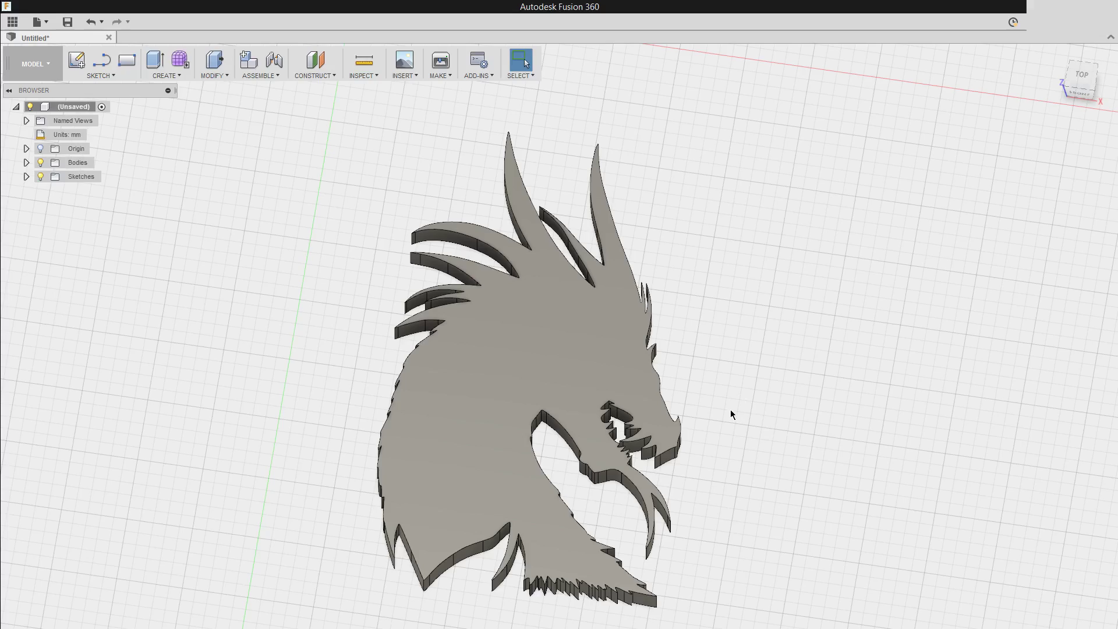
scroll(730, 410, up, 4)
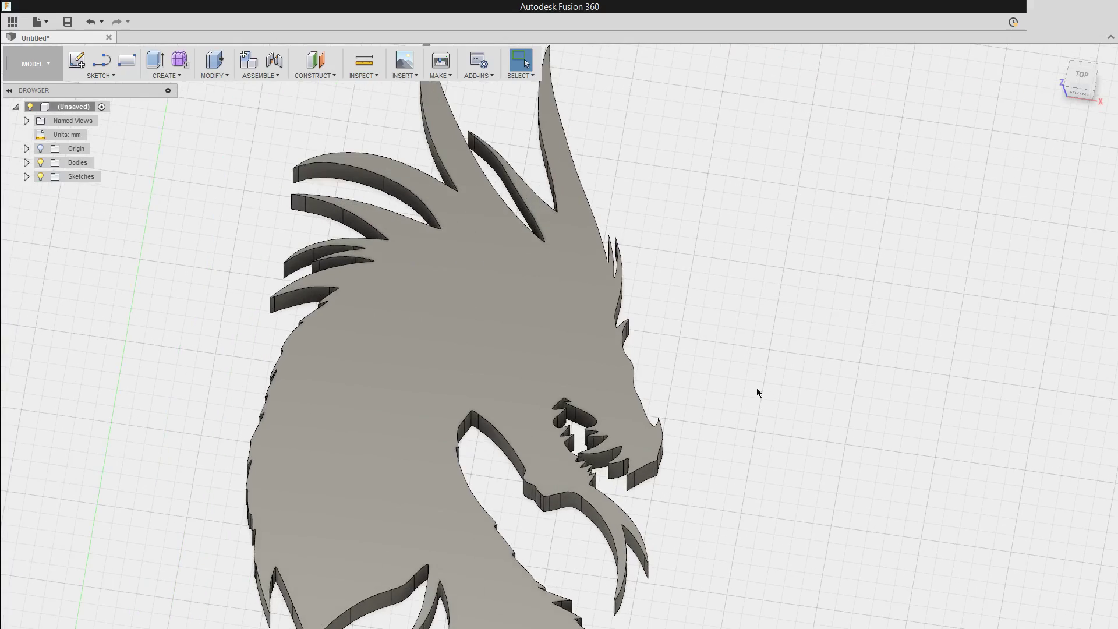
shift+middle_drag(757, 388, 792, 372)
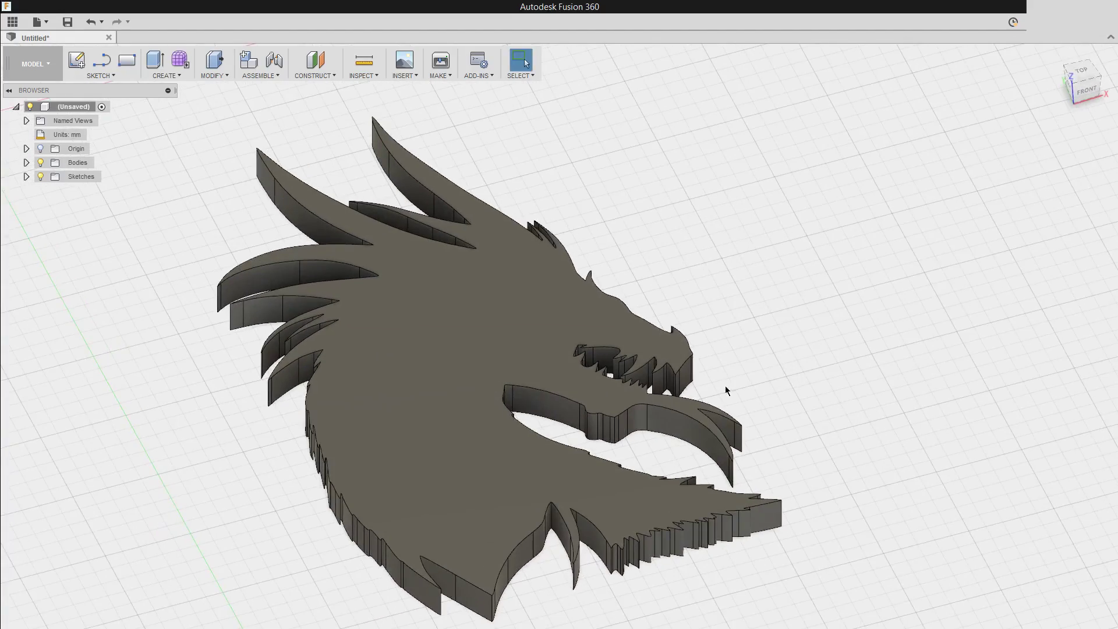
shift+middle_drag(716, 395, 740, 410)
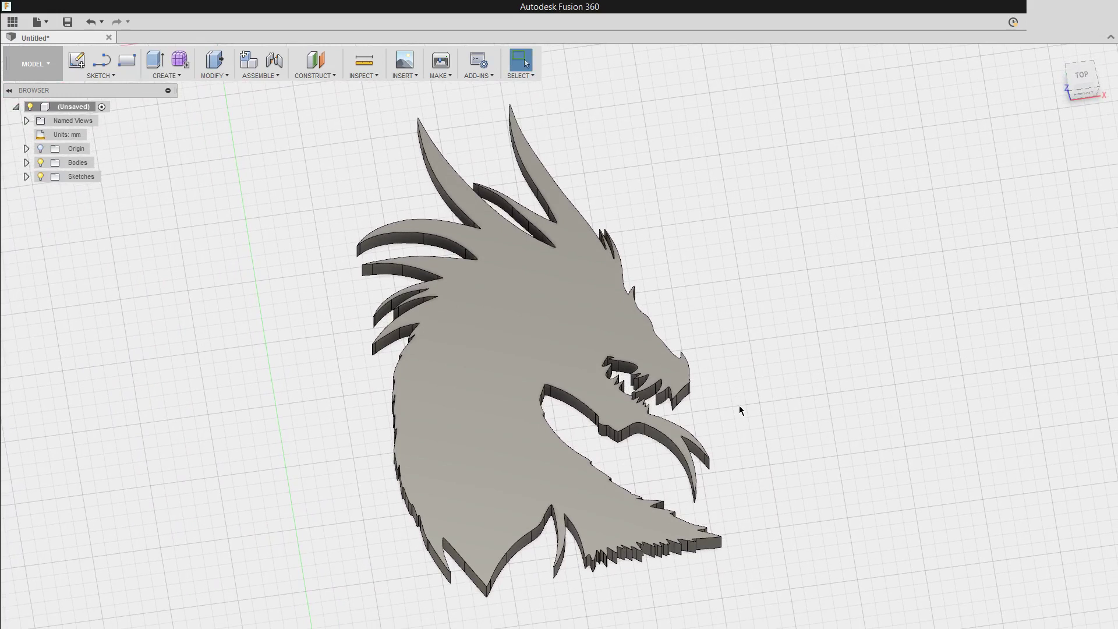